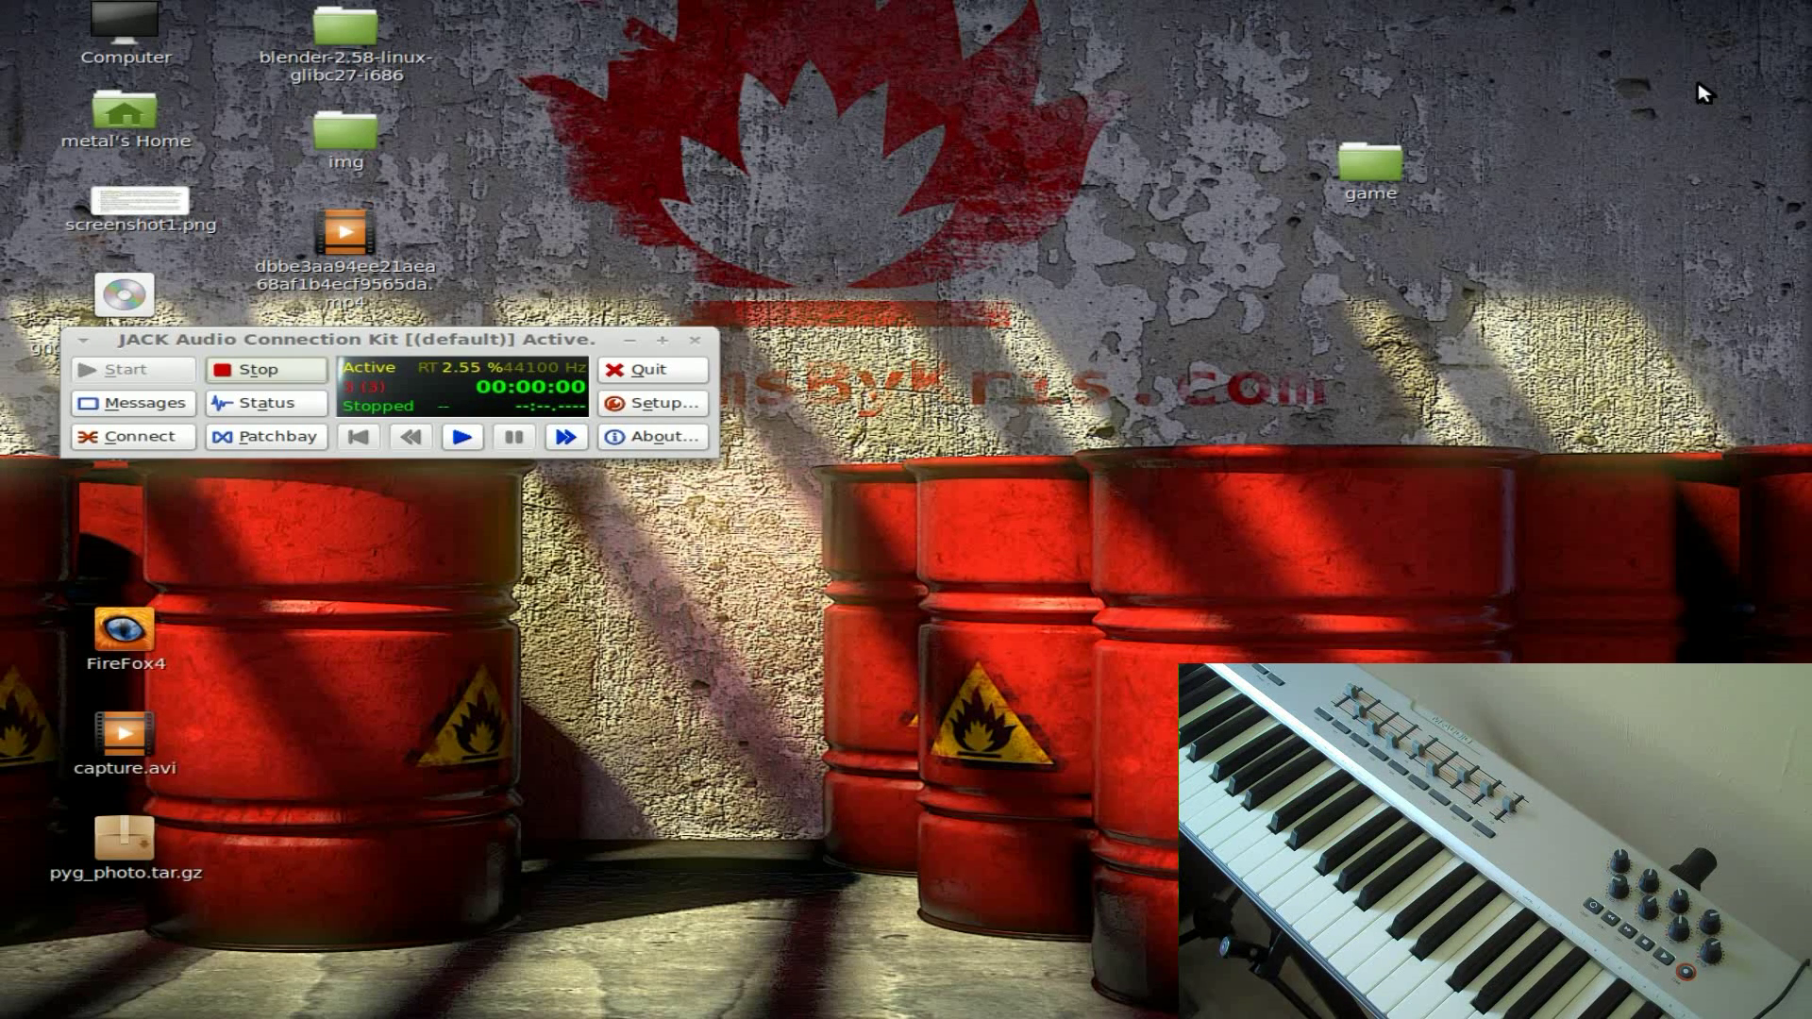
Move the QjackCtl control window higher up the desktop.
drag(426, 338, 513, 234)
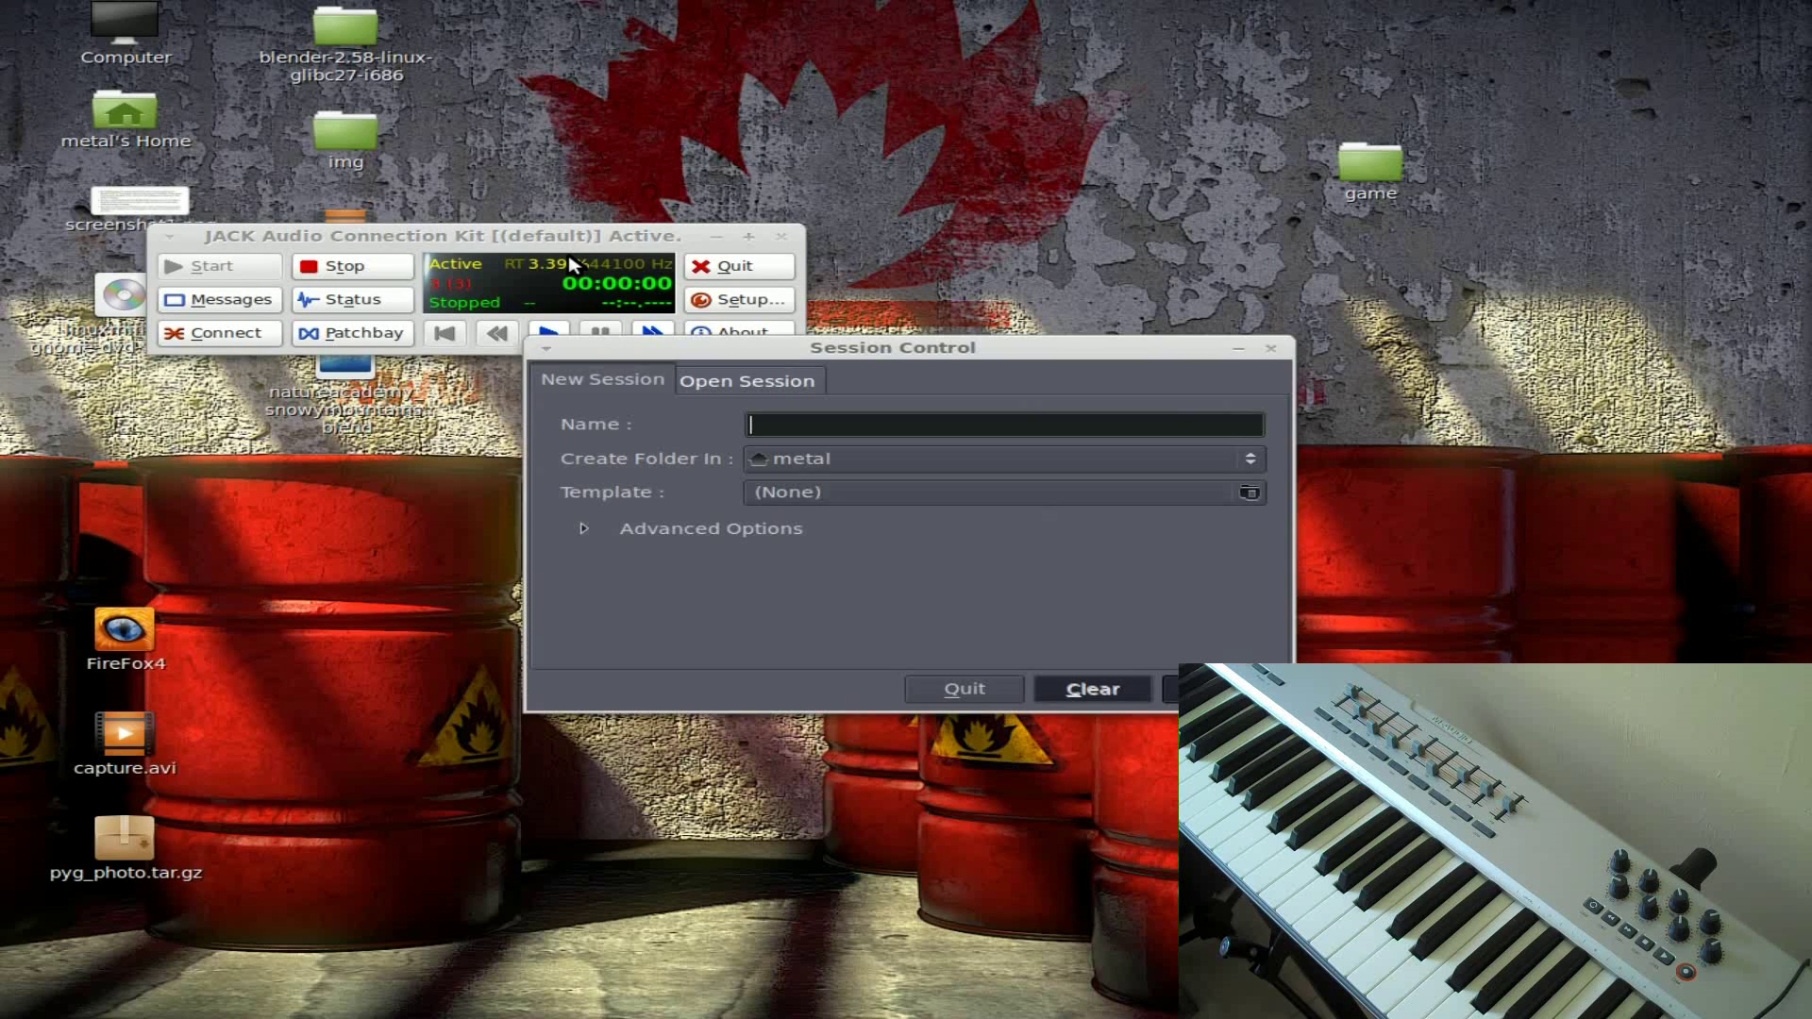
Create a new session named 'midi' in the /tmp/ folder.
click(903, 461)
click(882, 764)
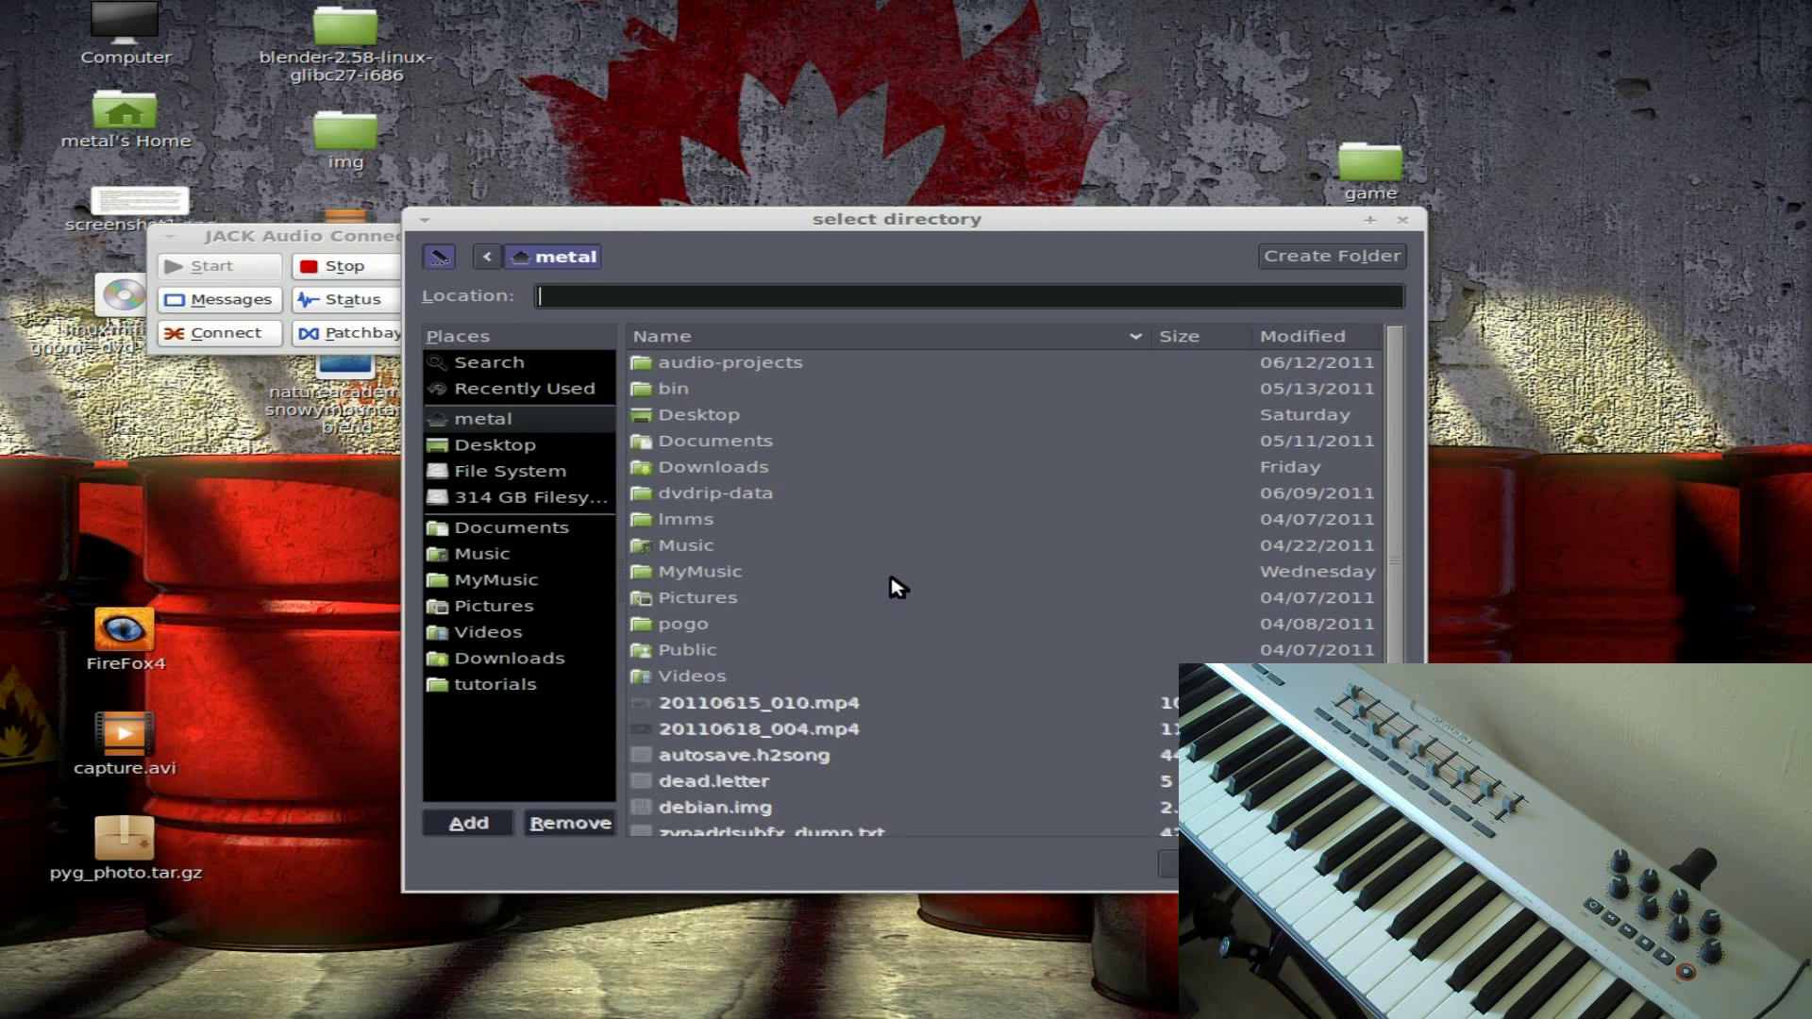
text(/tmp/)
key(Return)
click(924, 429)
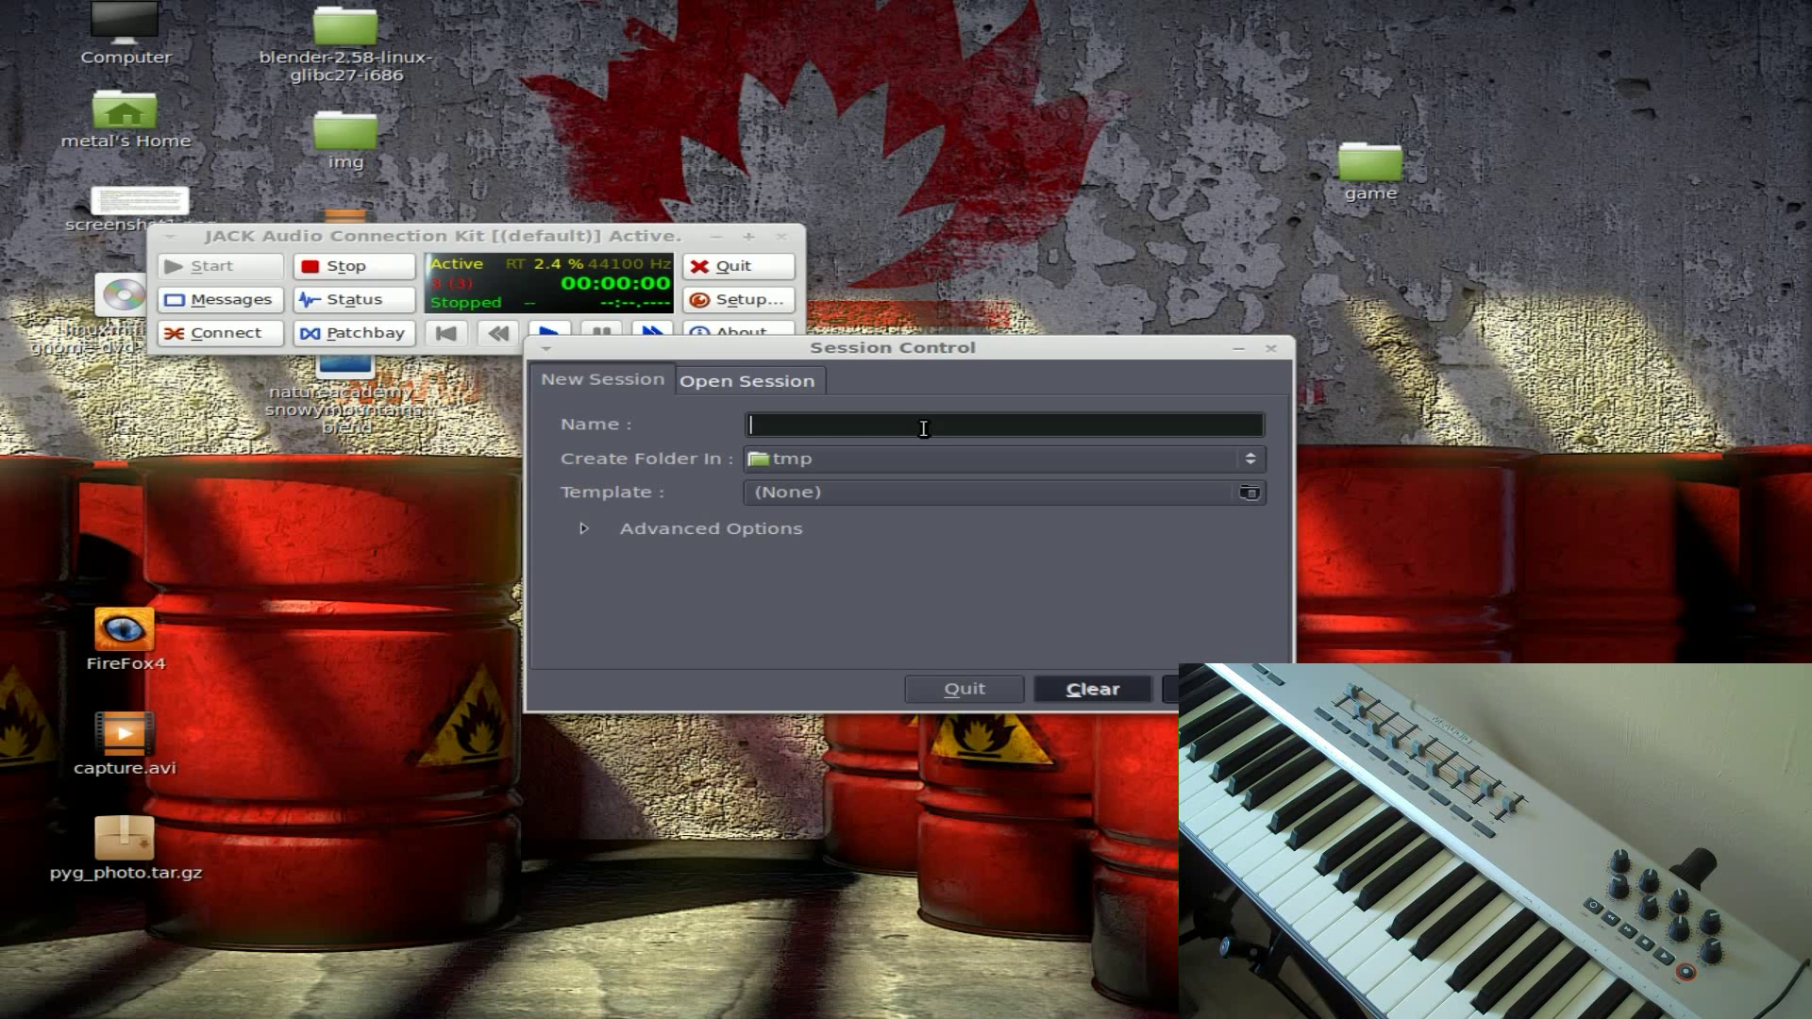
text(midi)
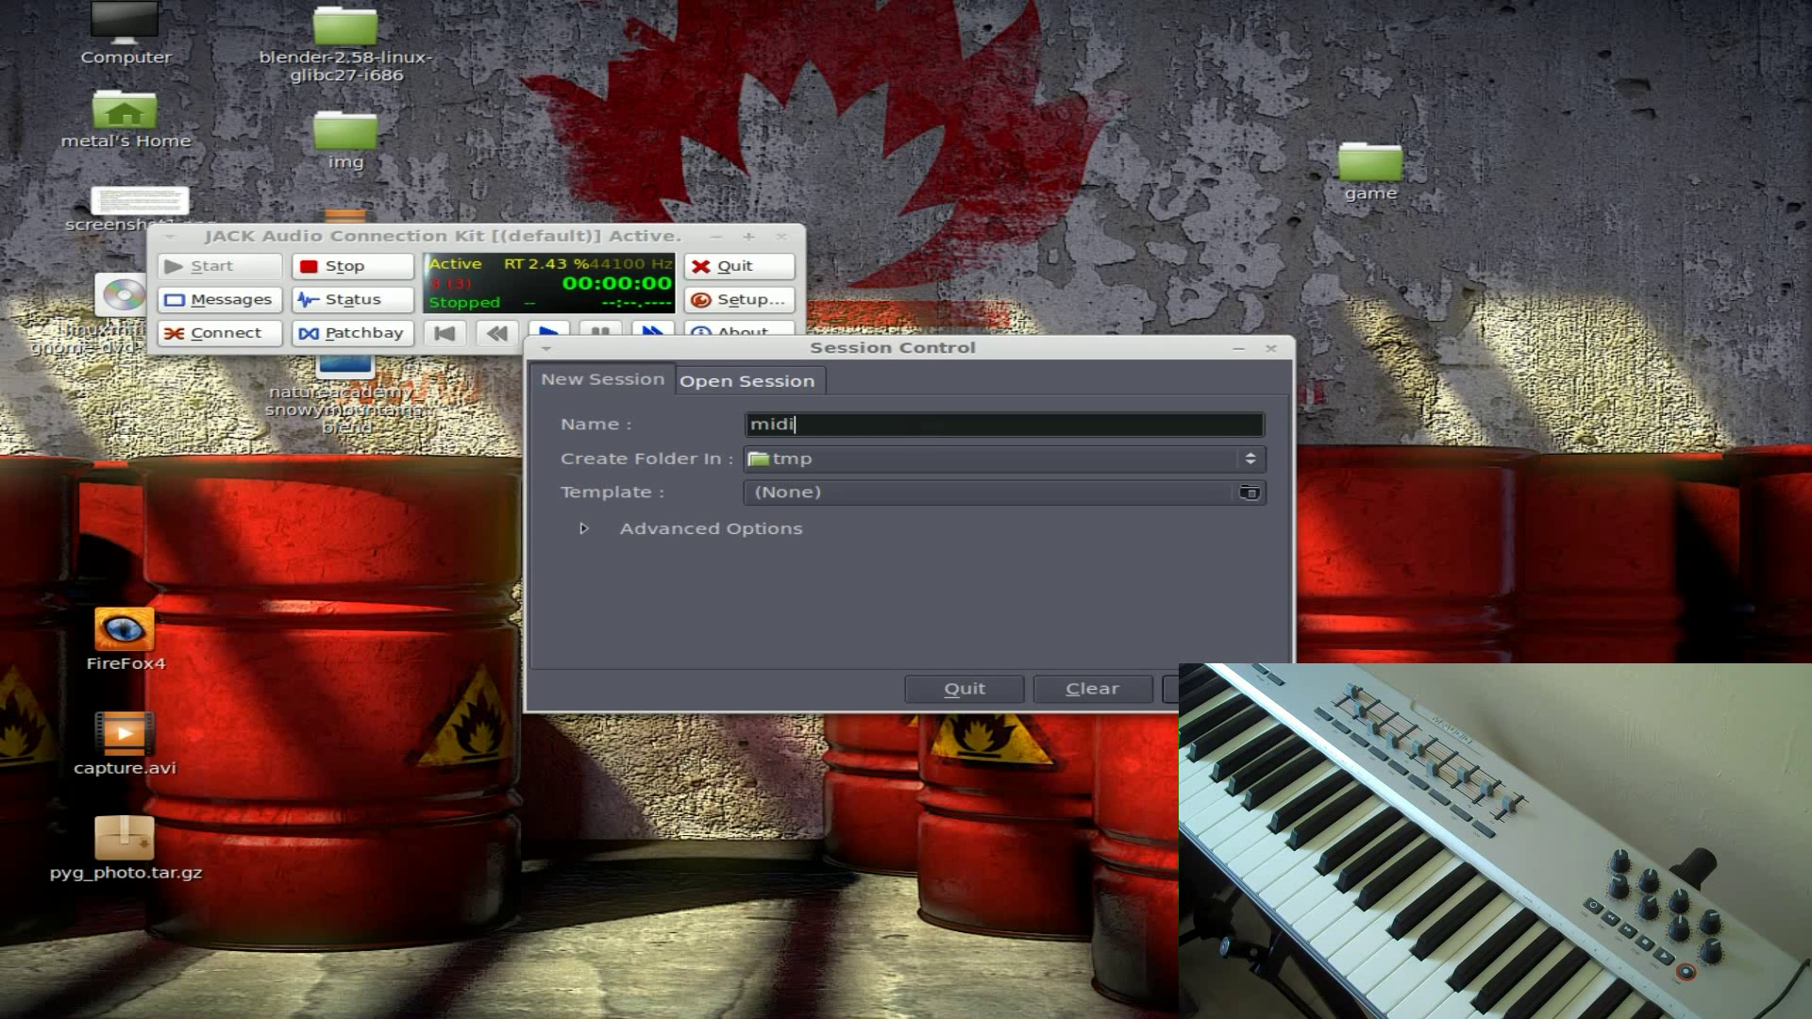
key(Return)
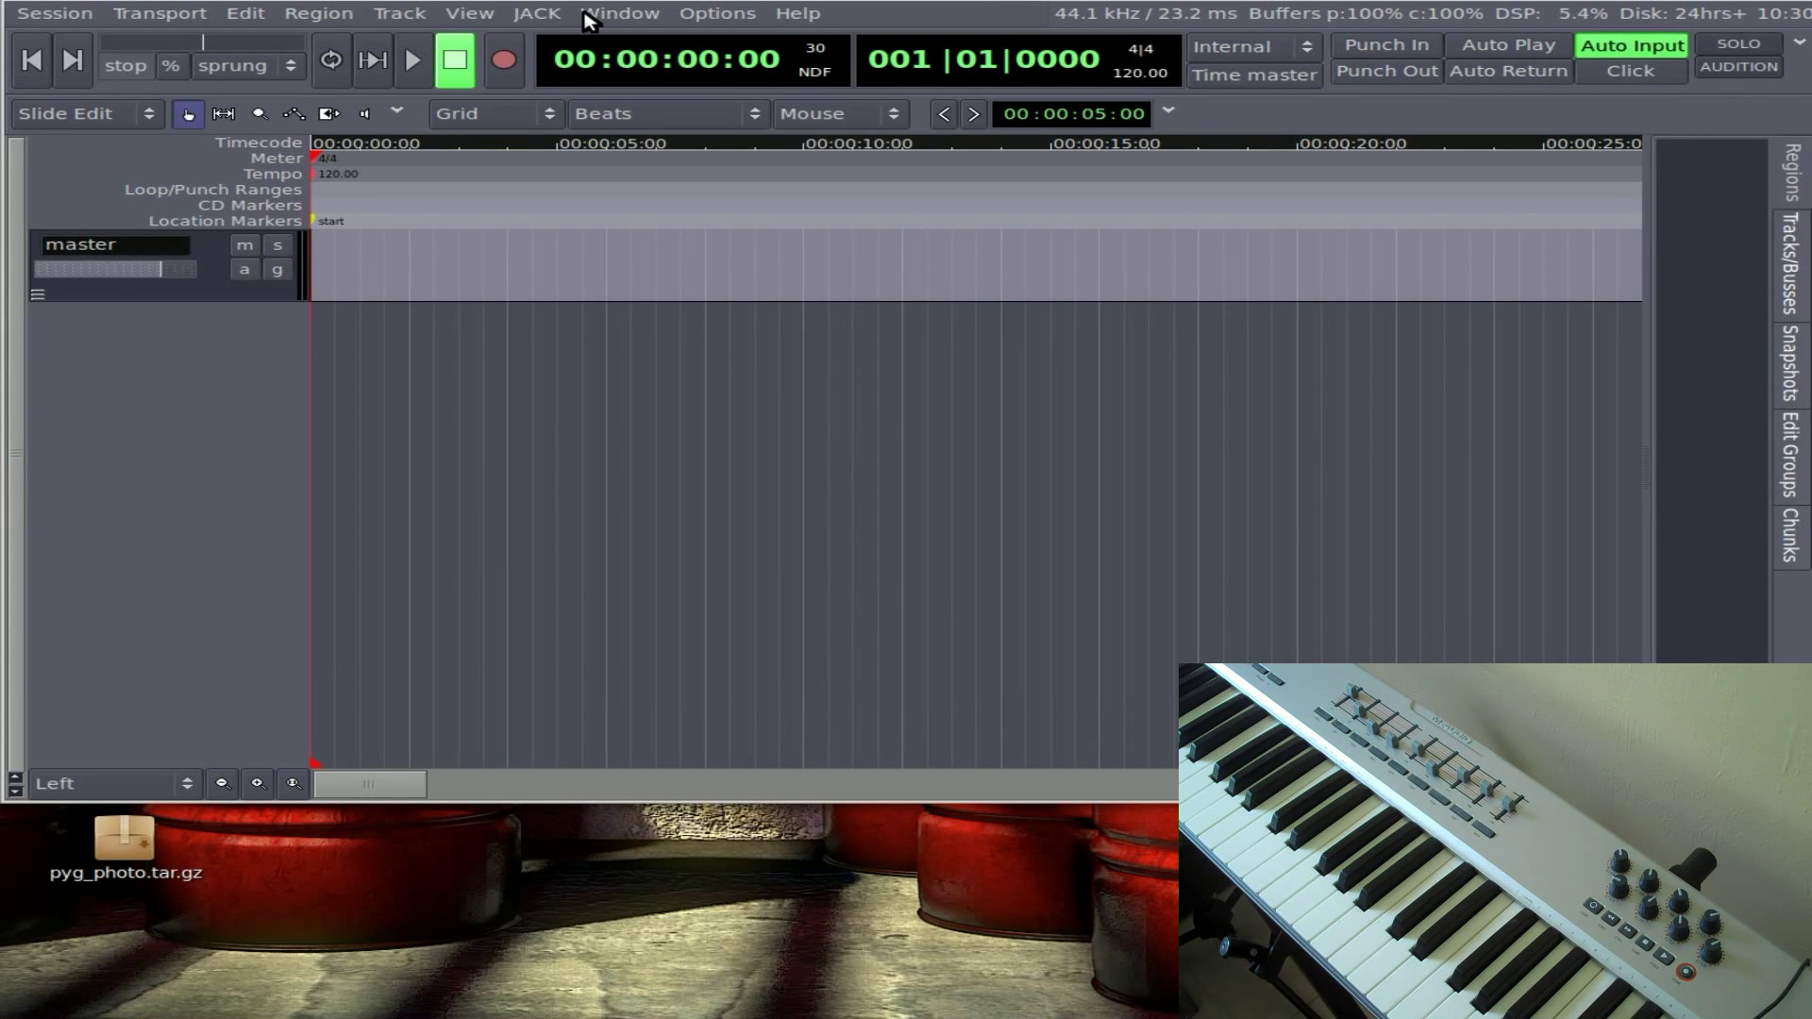
Enable the Generic MIDI control surface and start MIDI-learning the master fader.
click(598, 15)
mouse_move(719, 17)
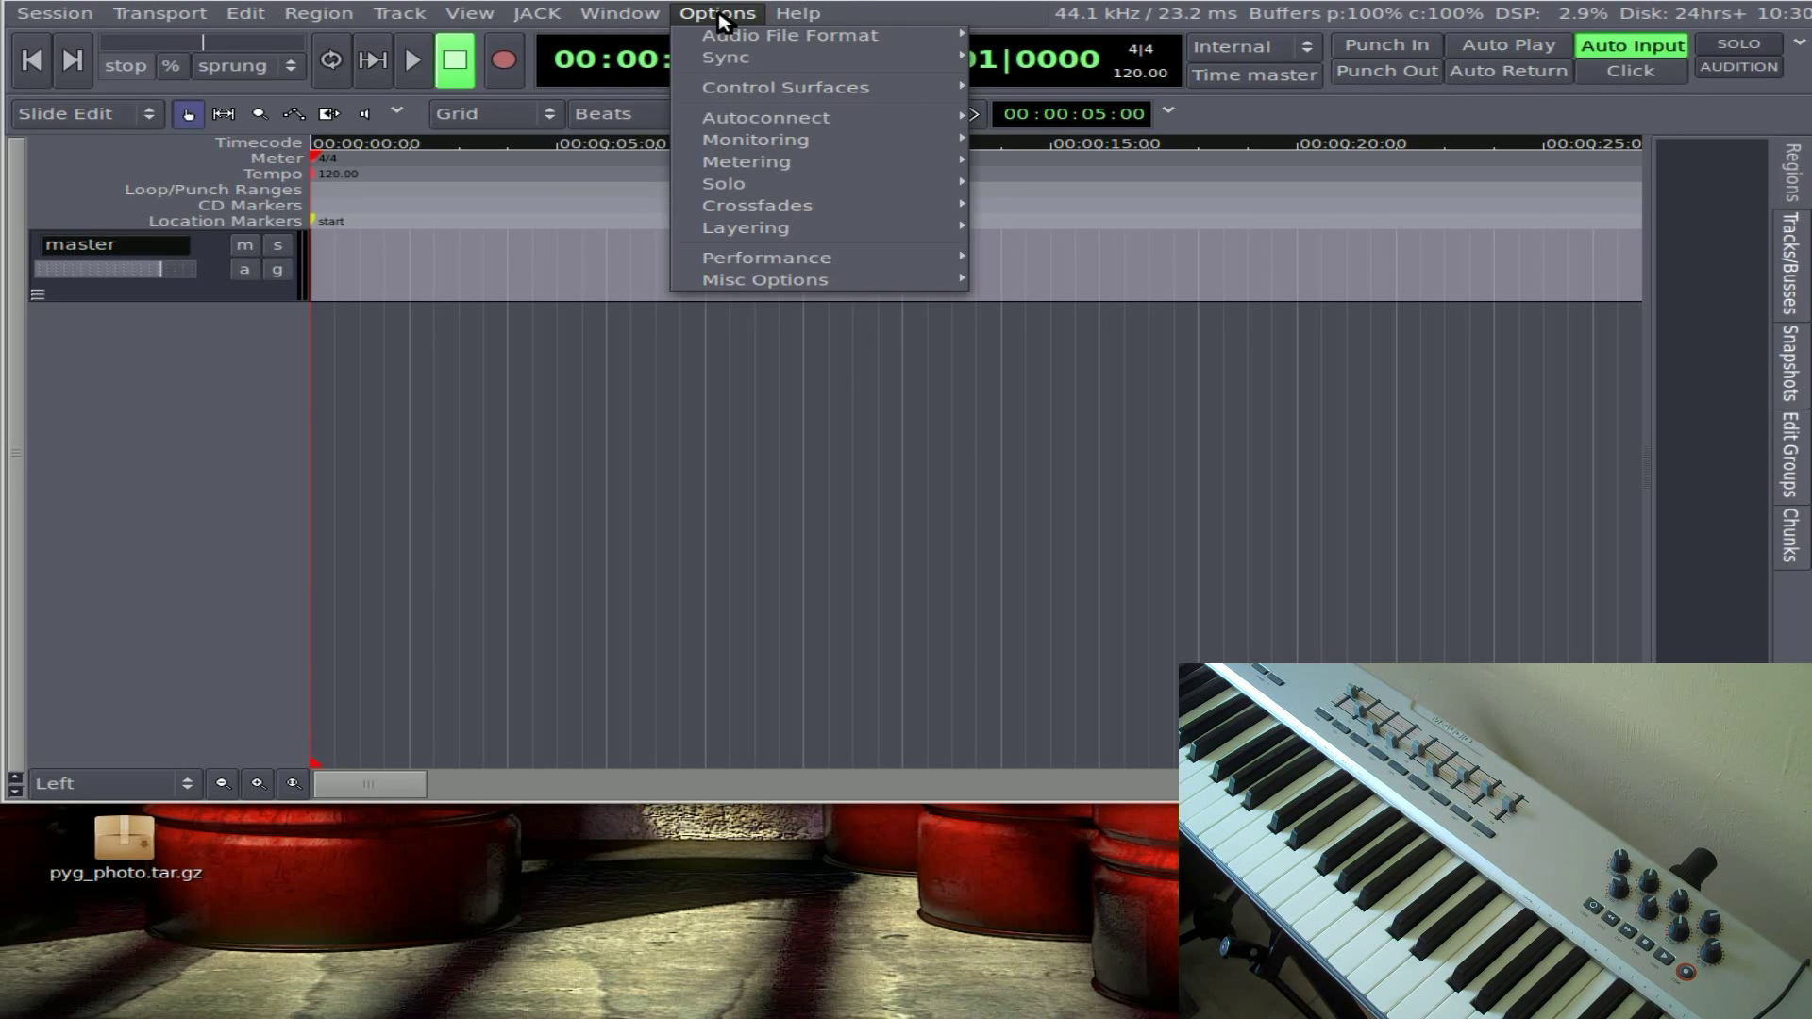
mouse_move(752, 92)
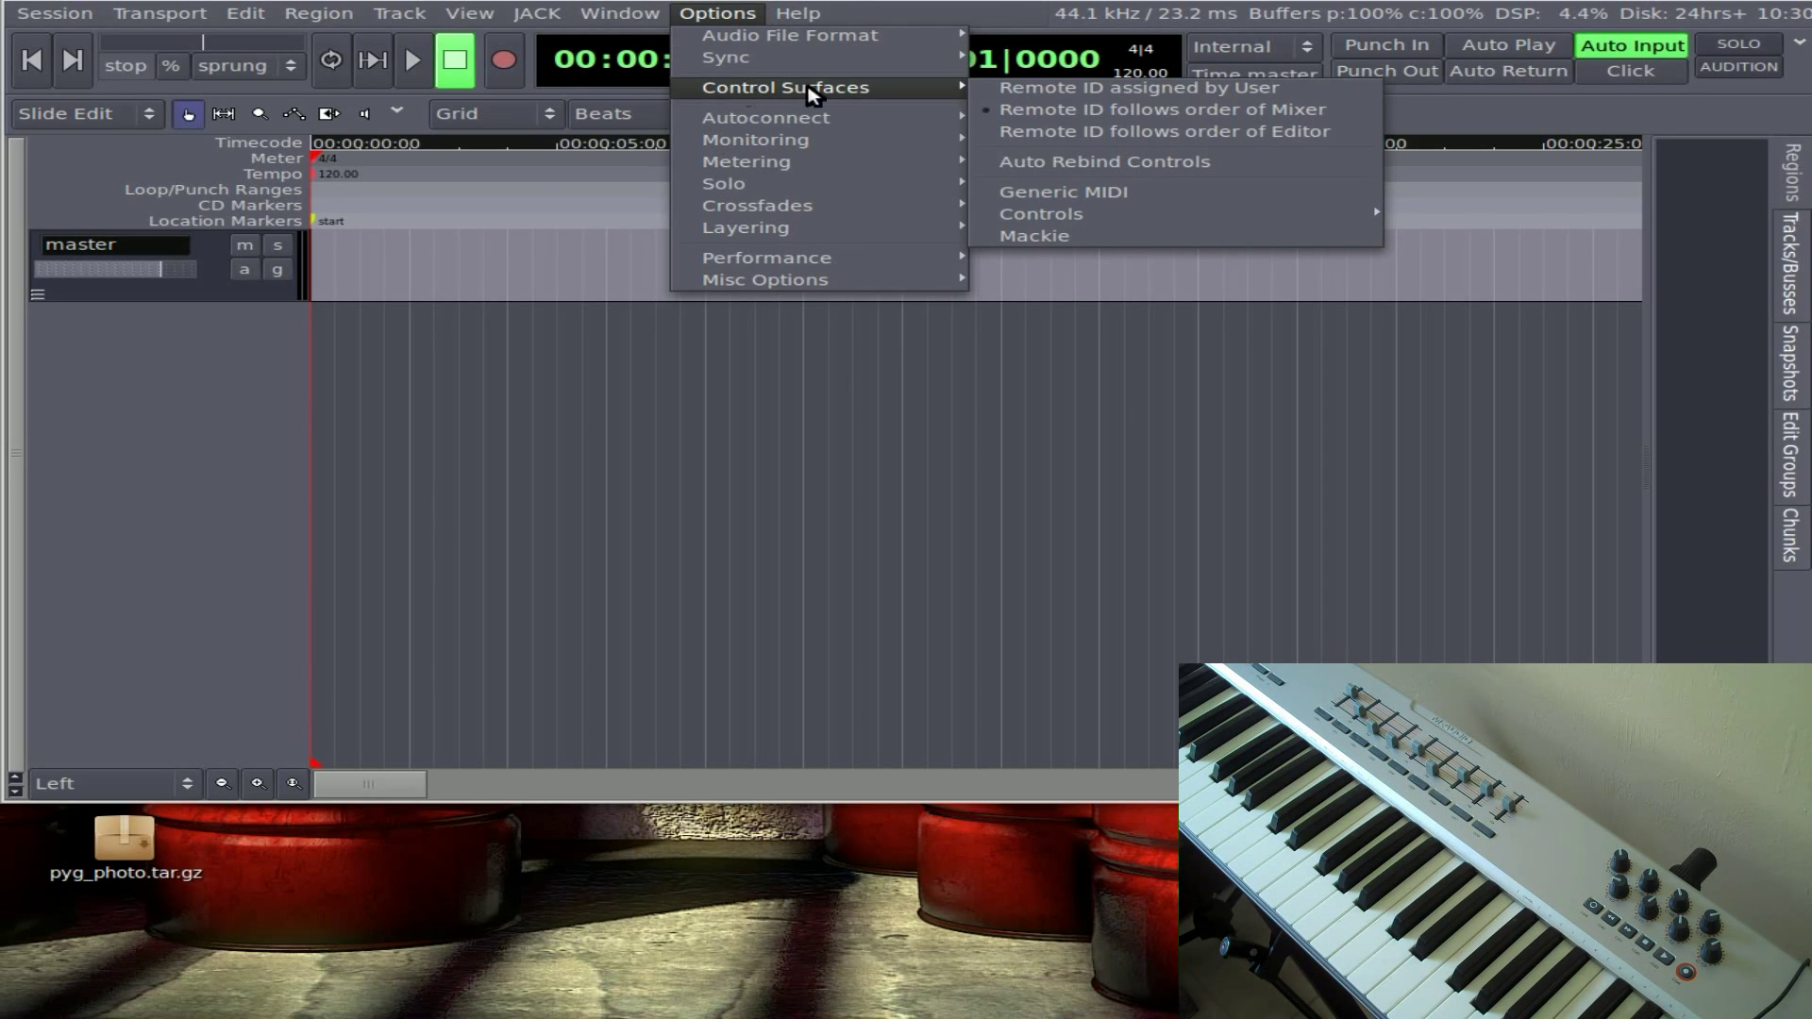
click(1170, 196)
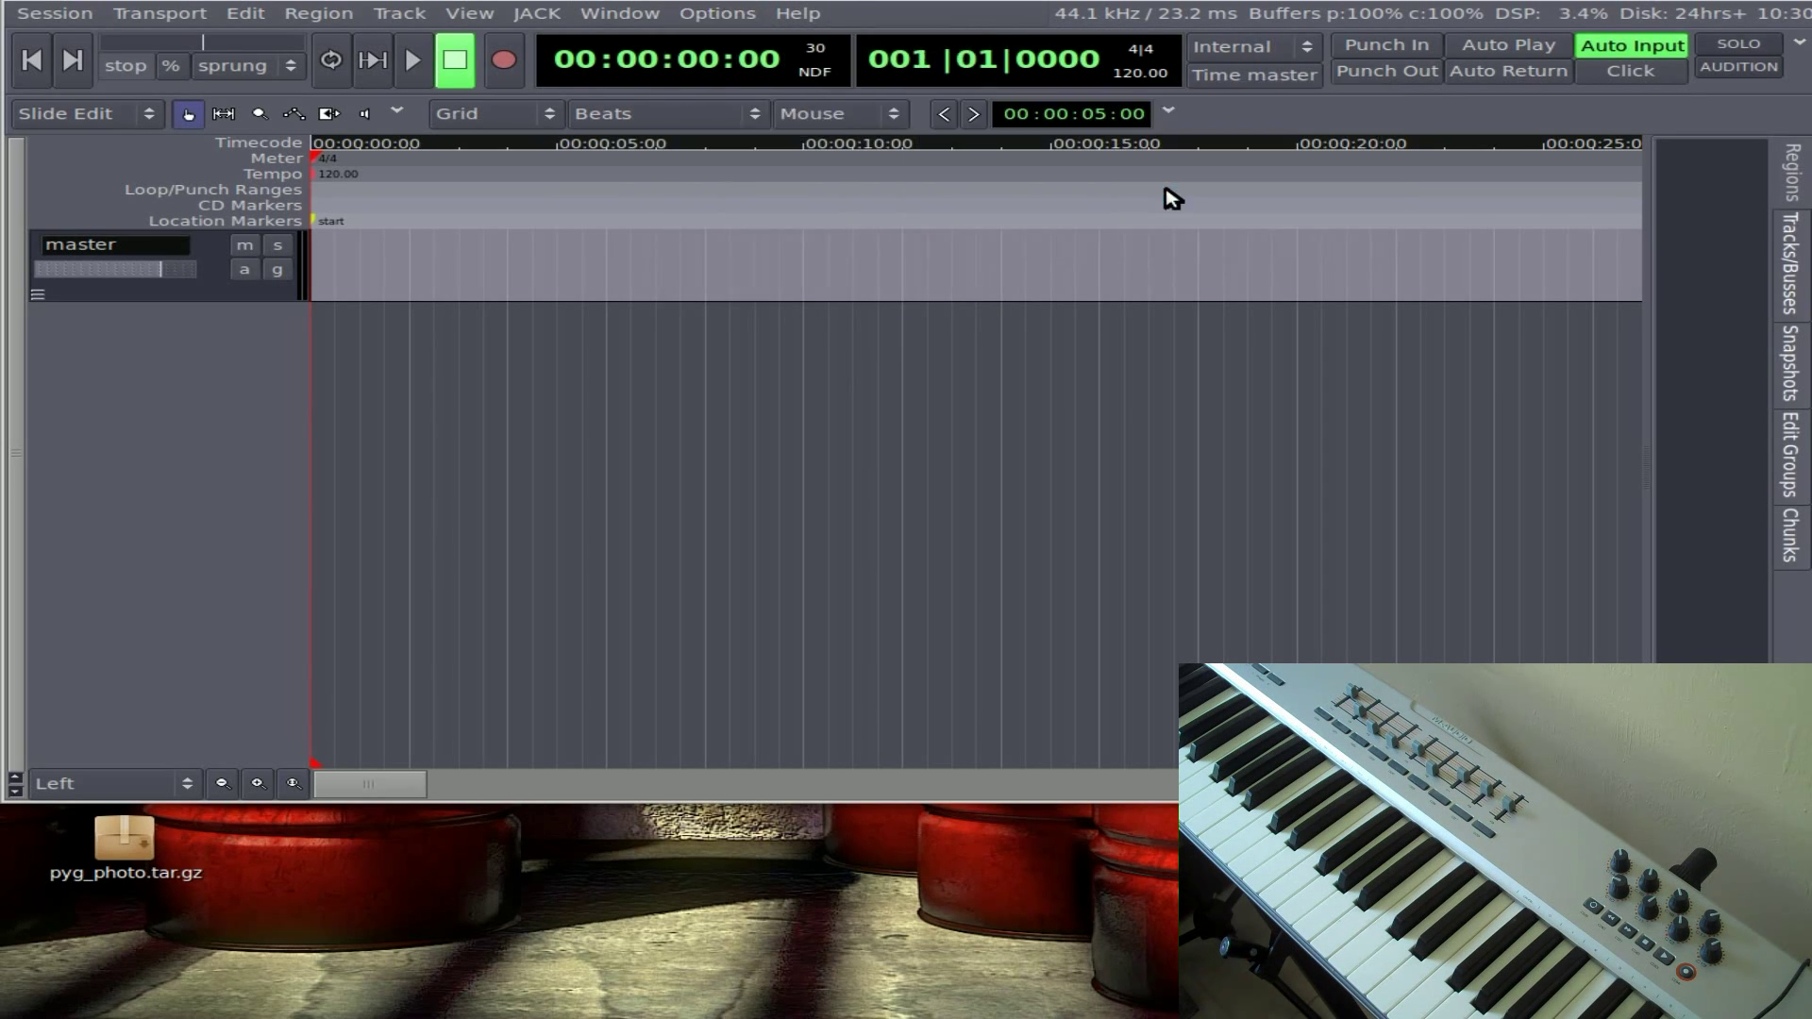
ctrl+middle_click(125, 273)
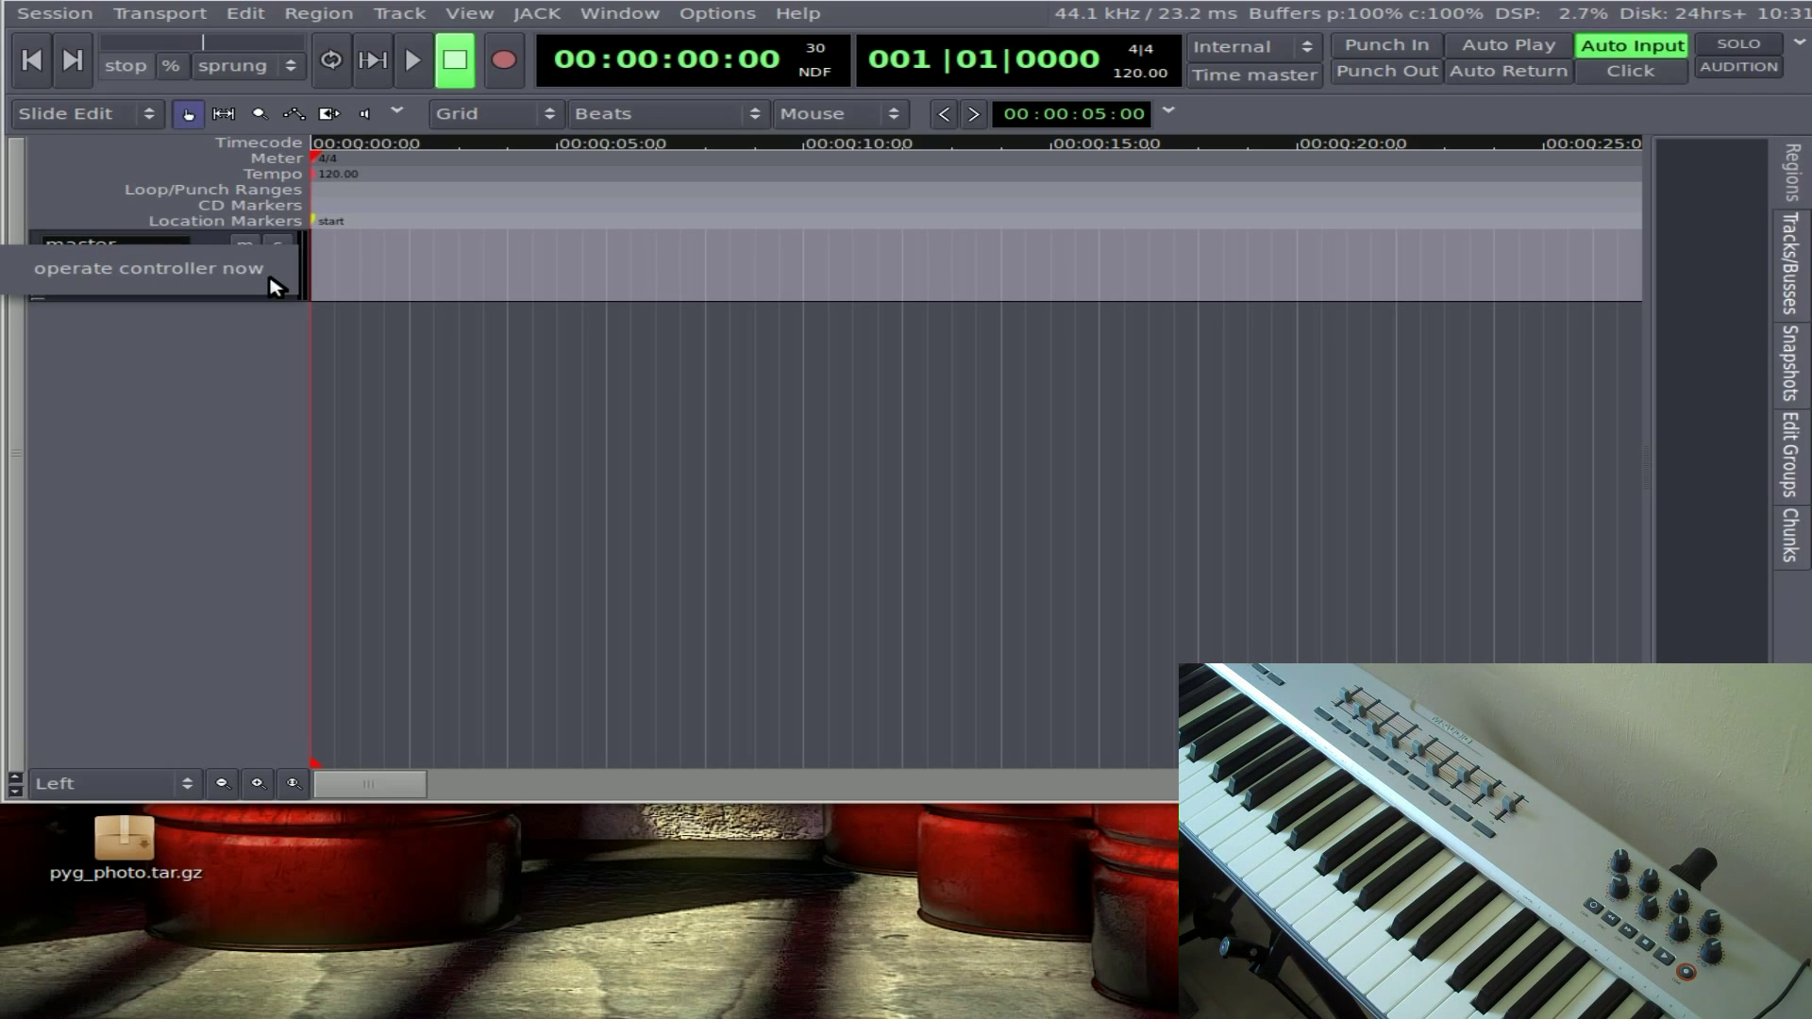
Connect USB Oxygen 61 to ardour on the ALSA tab, then MIDI-learn the master fader.
drag(558, 241, 978, 386)
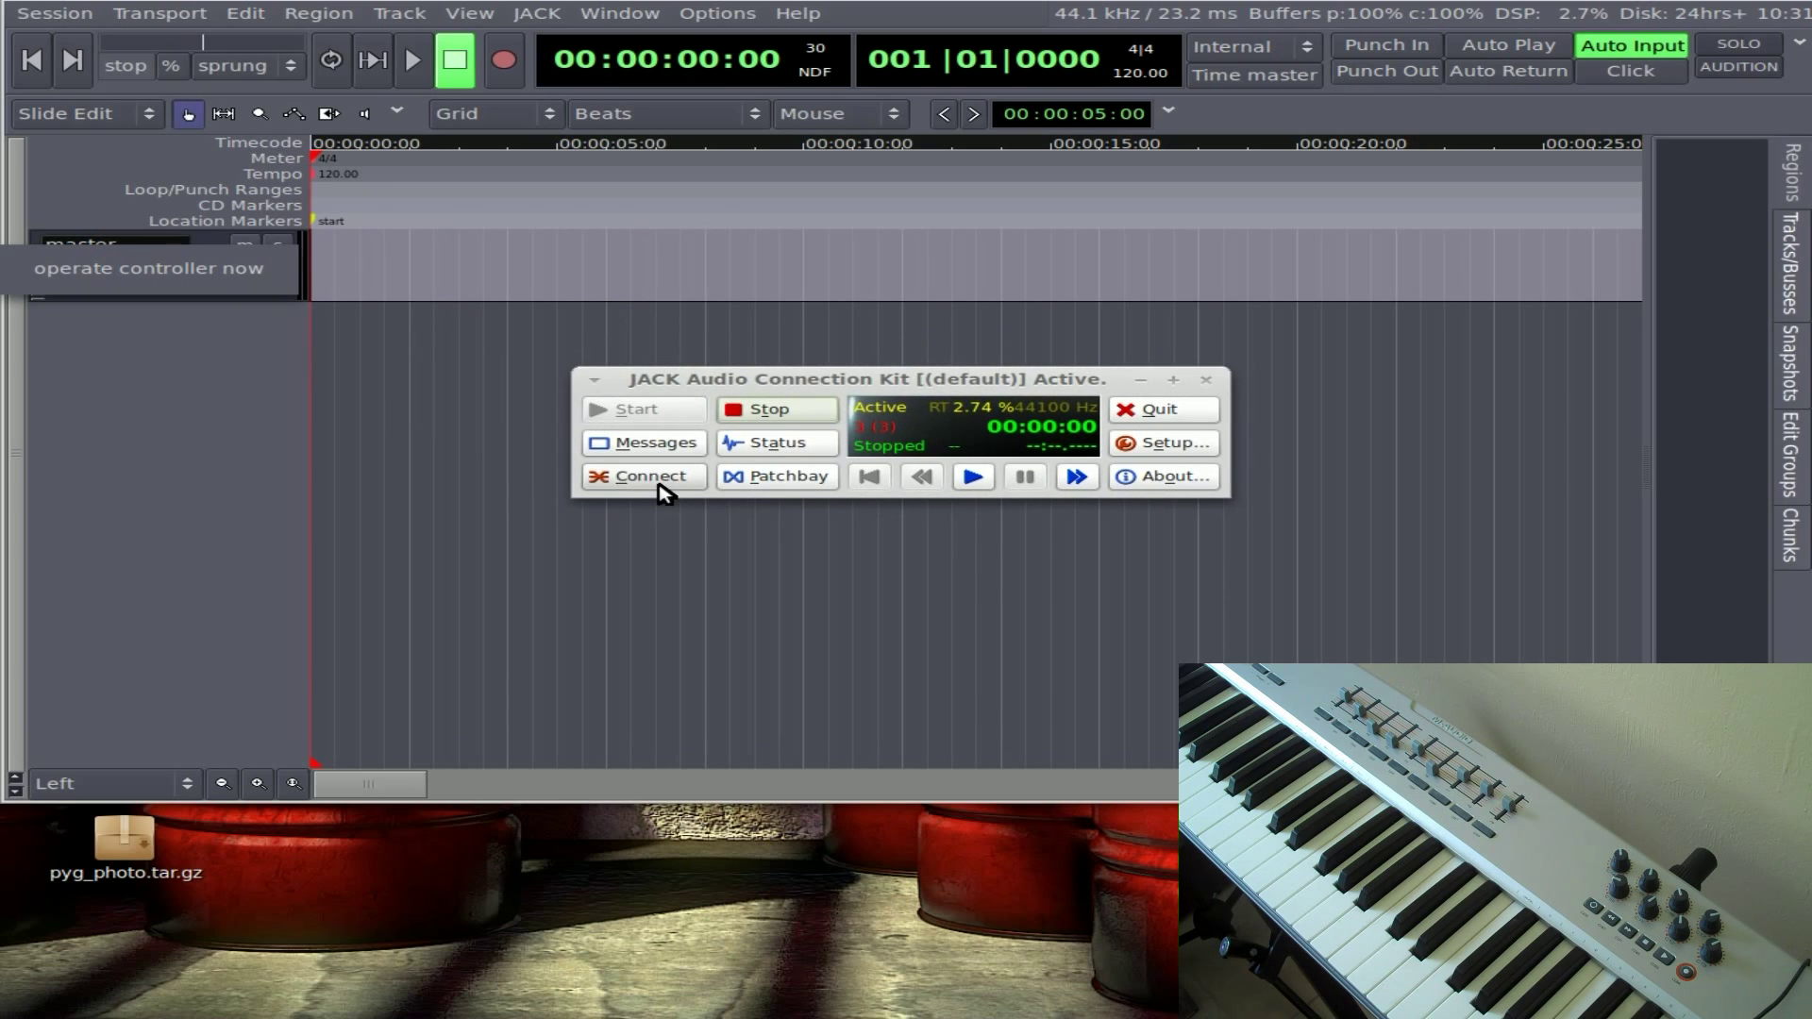
click(660, 477)
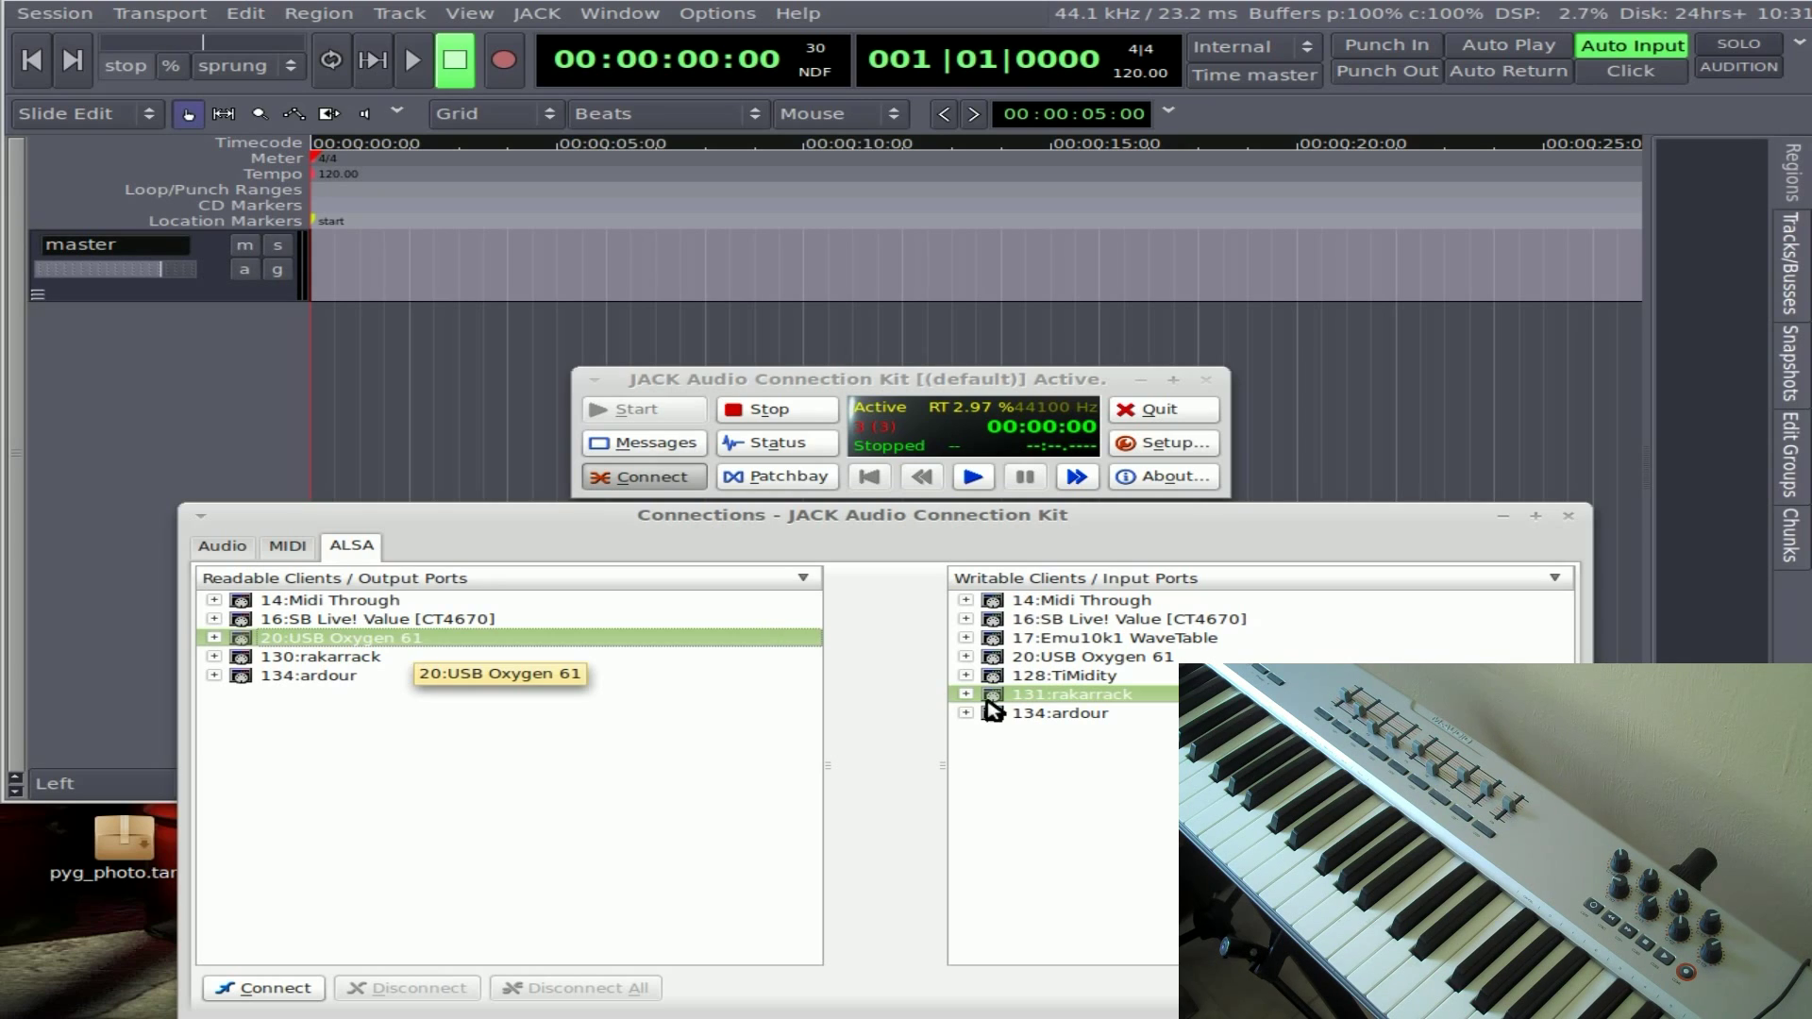
click(1122, 713)
click(273, 987)
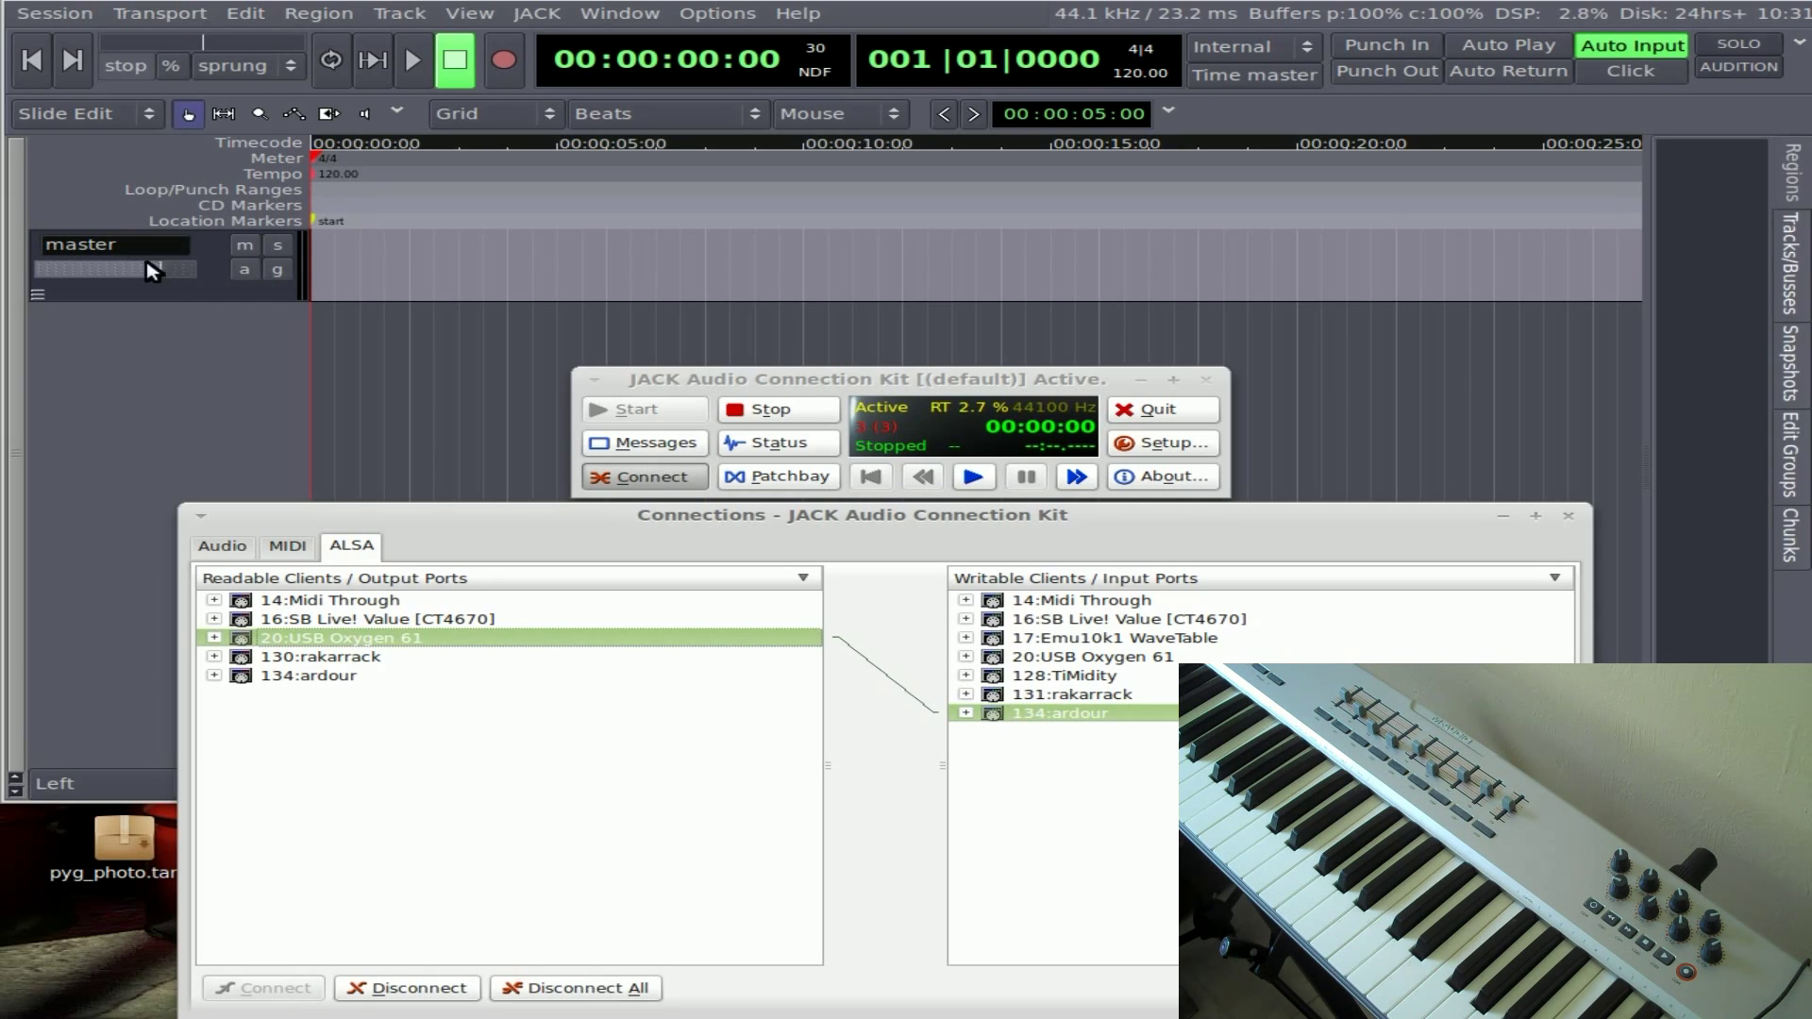
click(168, 412)
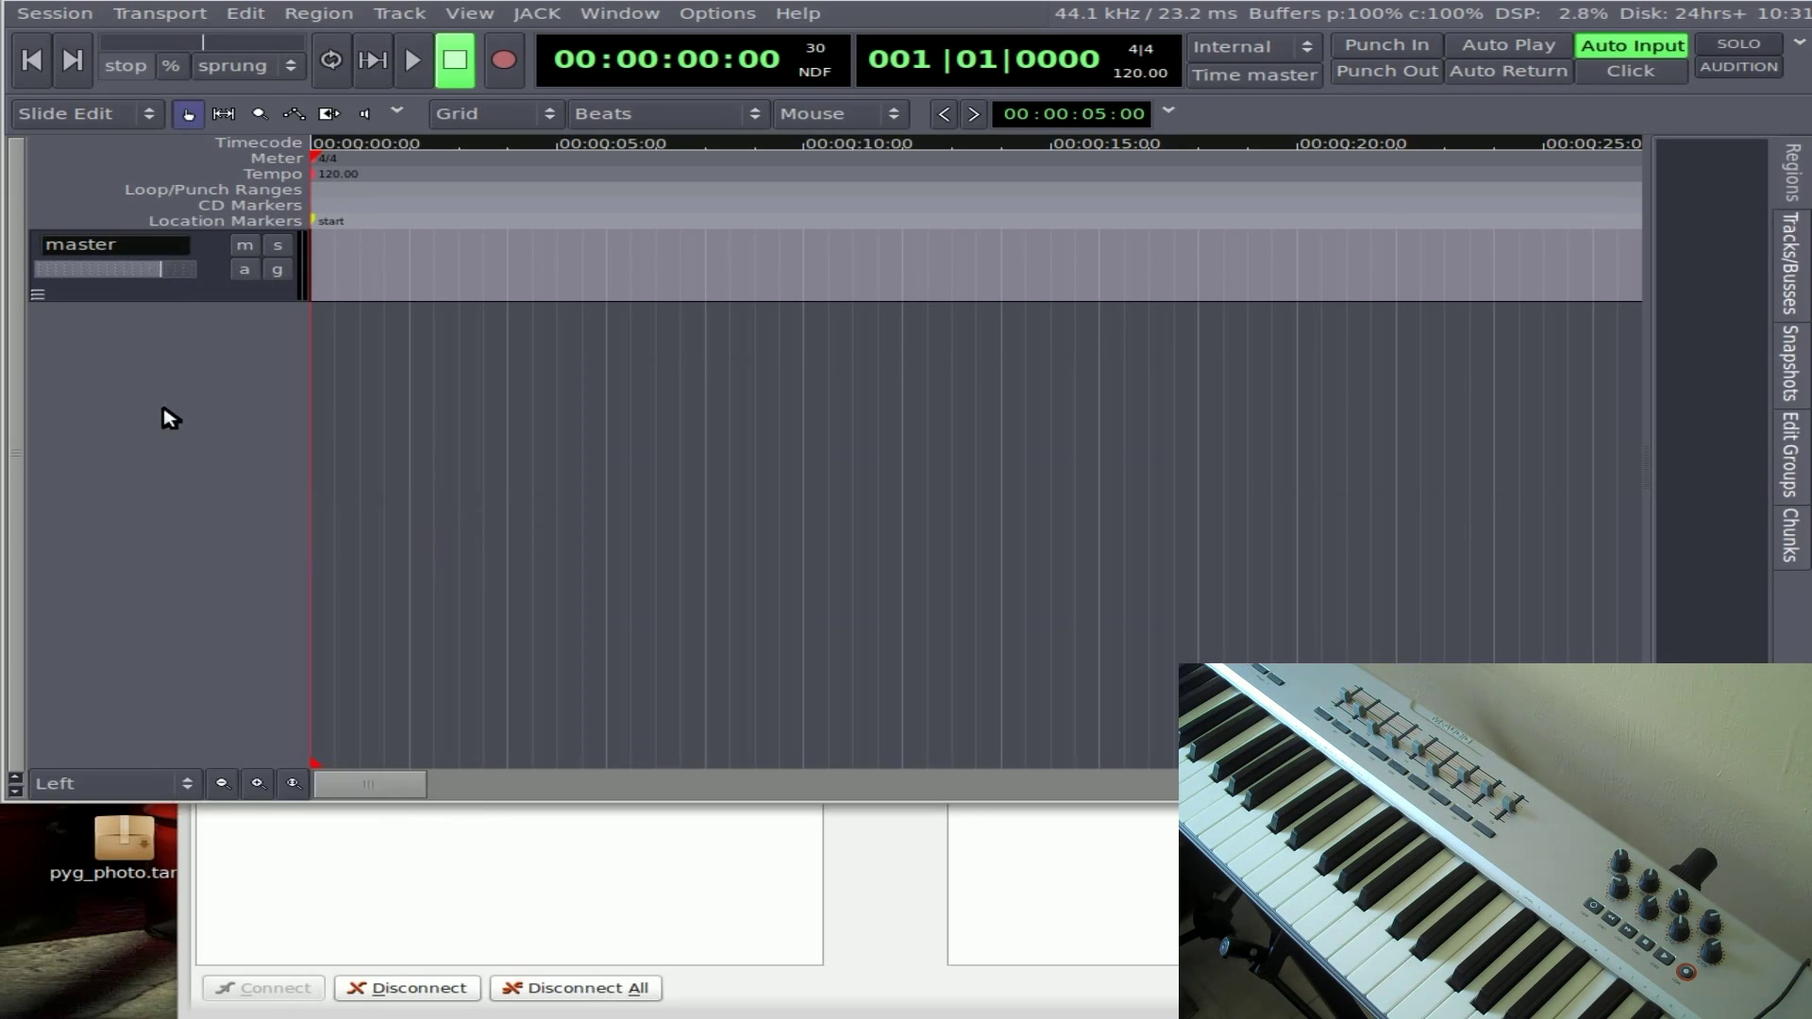
ctrl+middle_click(133, 272)
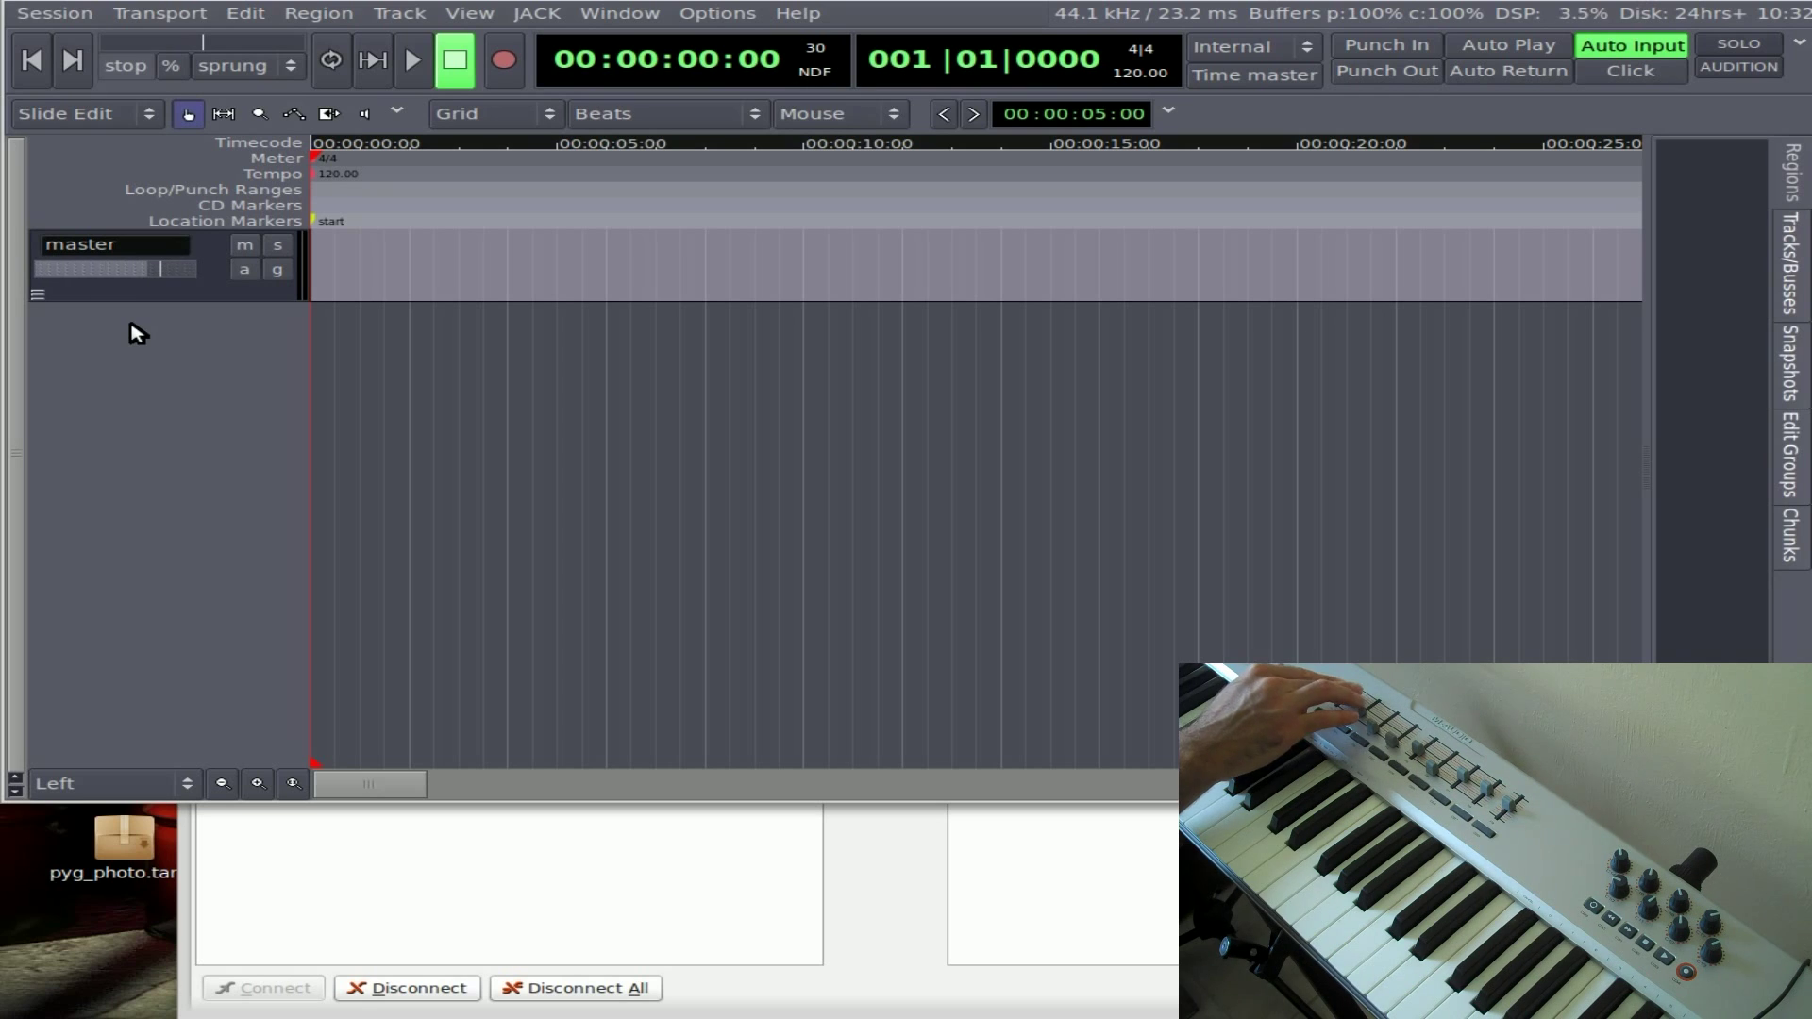
Add a stereo Audio 1 track and MIDI-learn its gain fader.
double_click(138, 334)
click(151, 351)
click(149, 370)
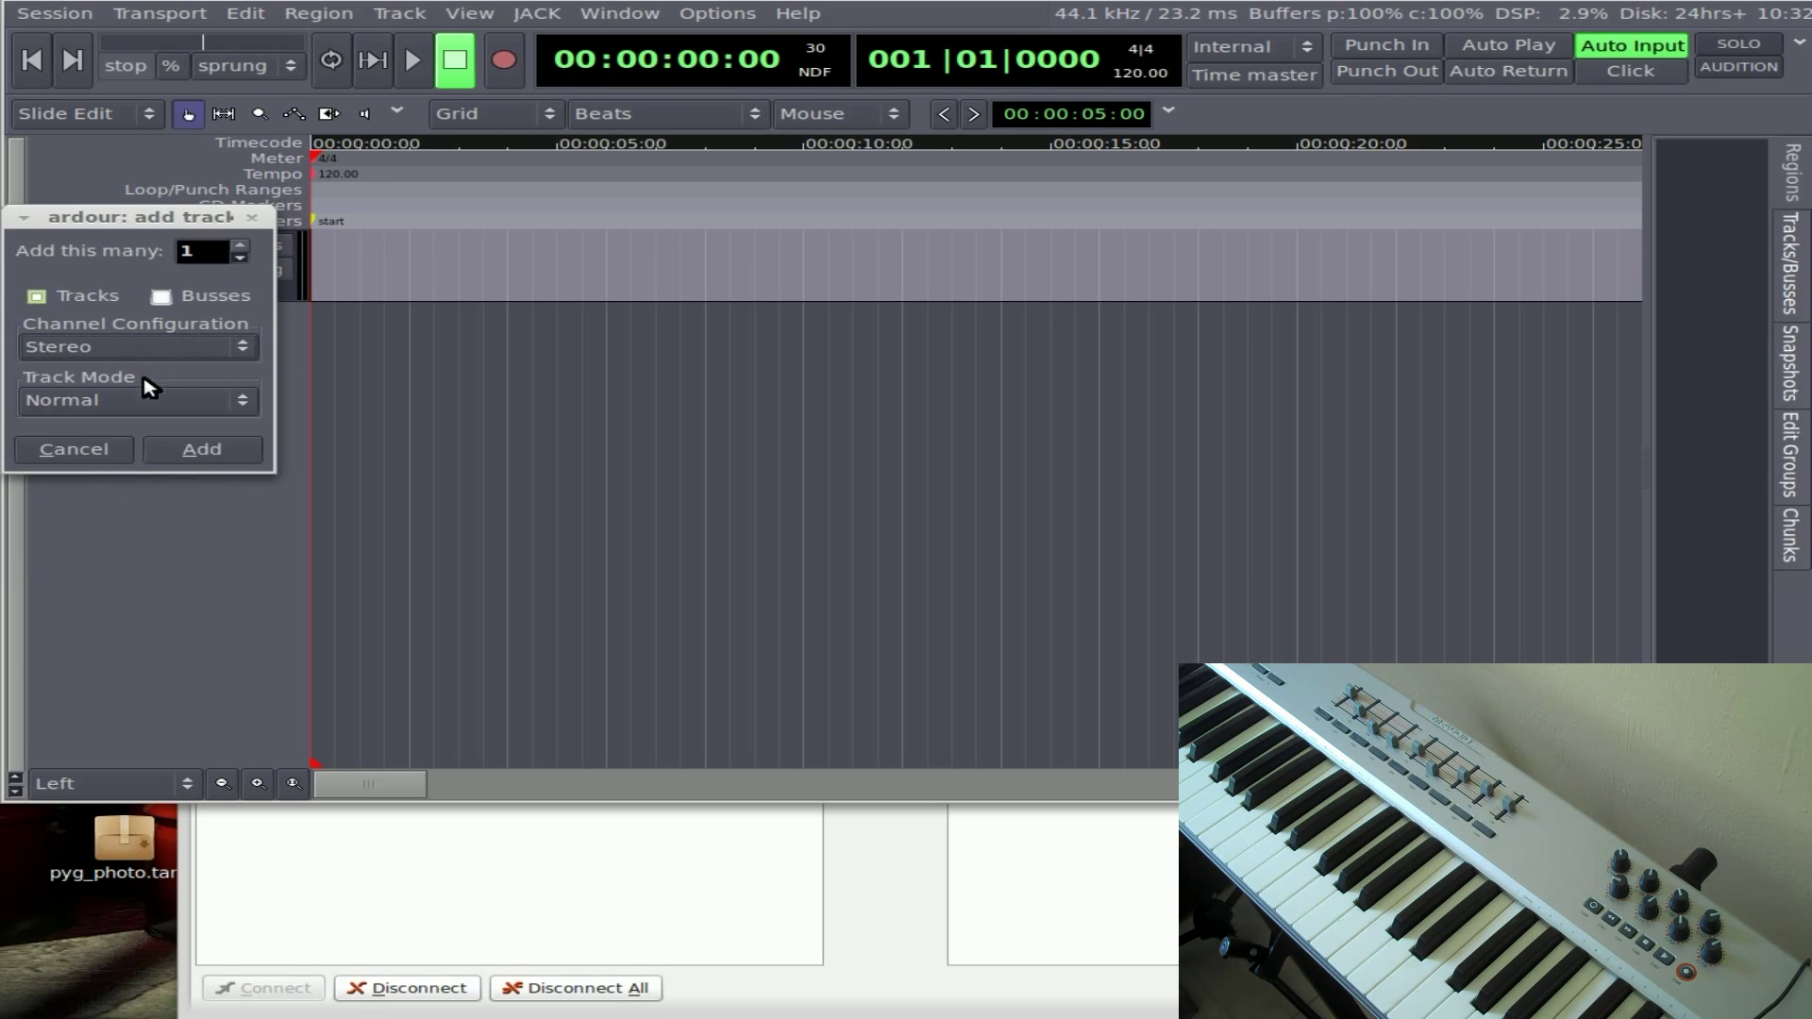
click(178, 449)
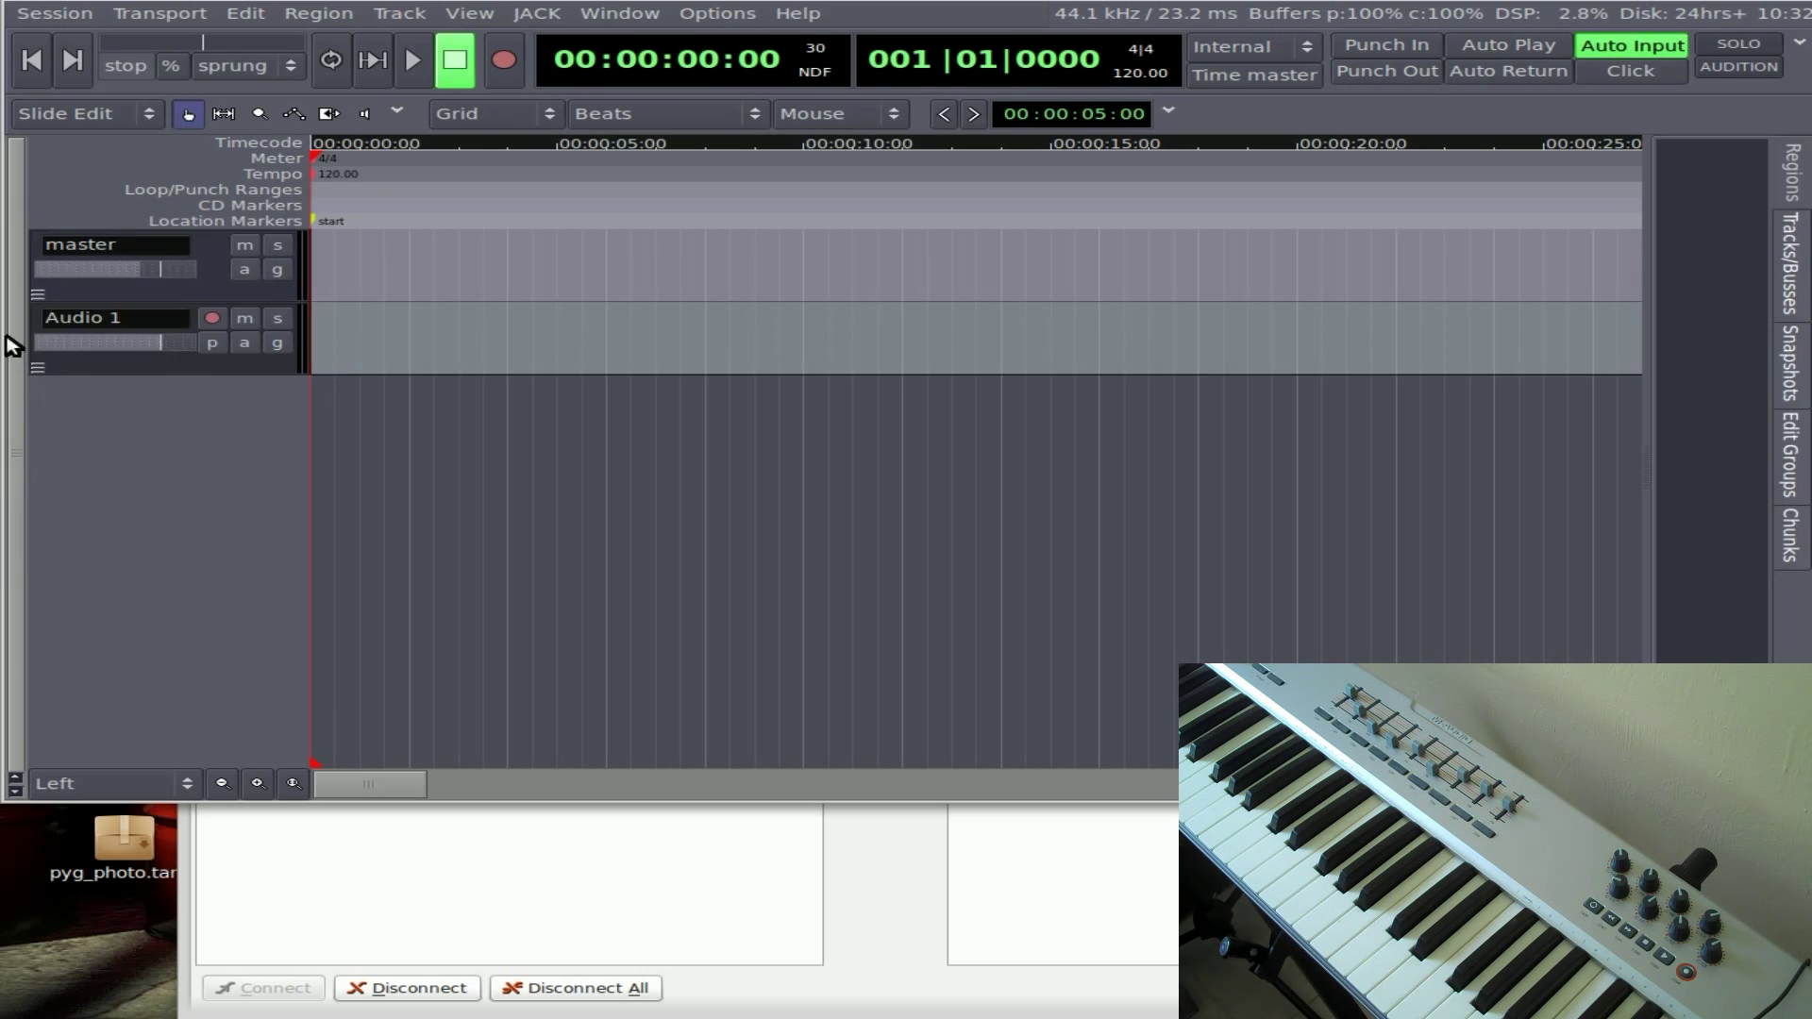
ctrl+middle_click(123, 351)
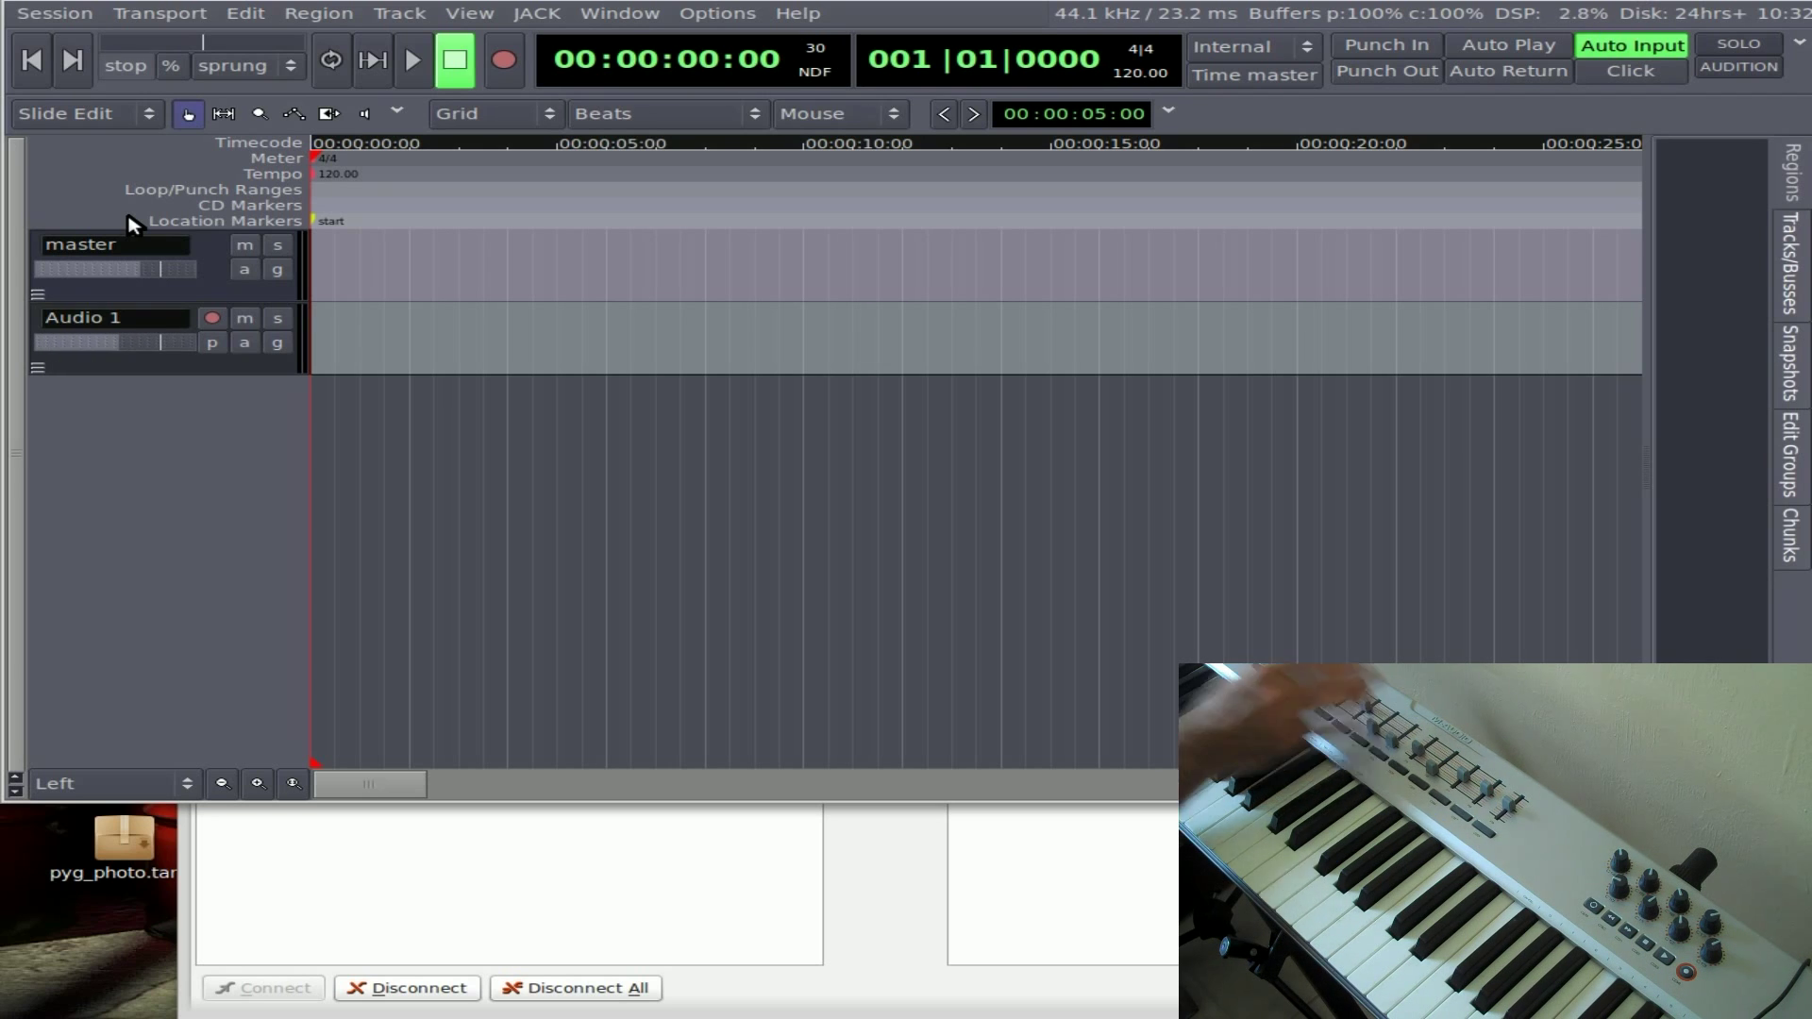
Add mono tracks Audio 2 and Audio 3, MIDI-learning each gain fader.
double_click(215, 450)
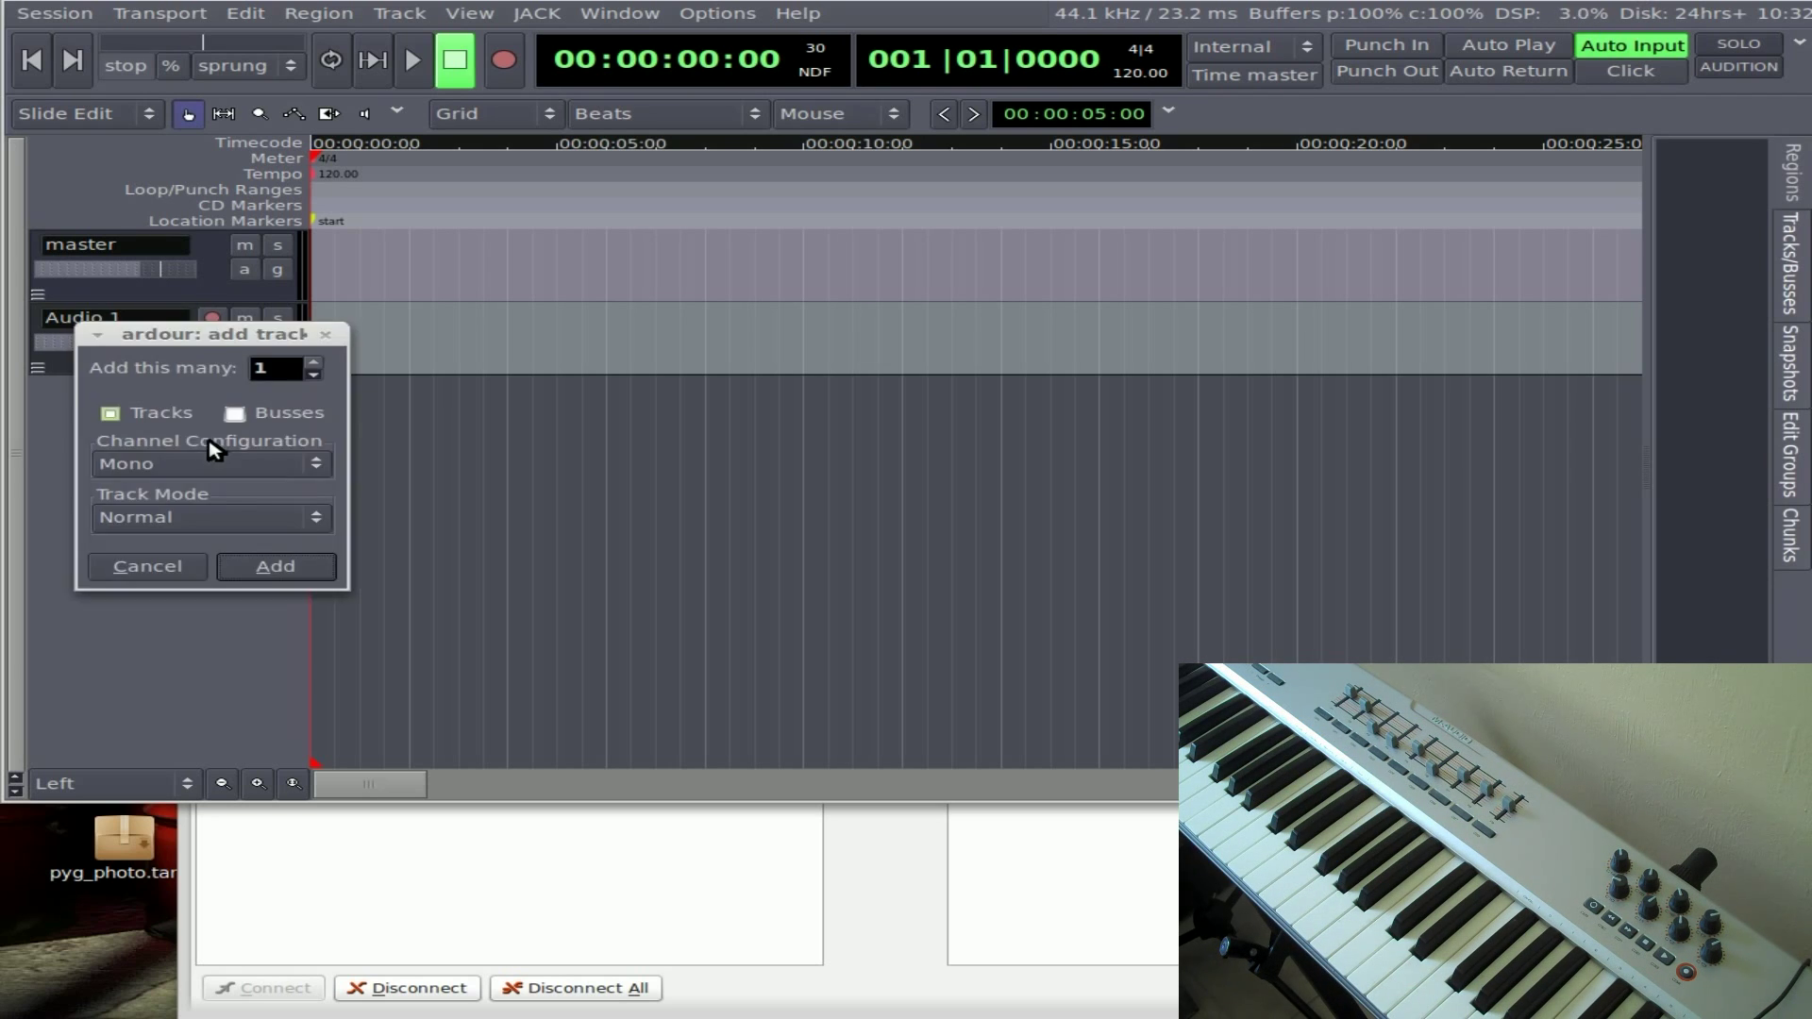
click(267, 561)
ctrl+middle_click(141, 417)
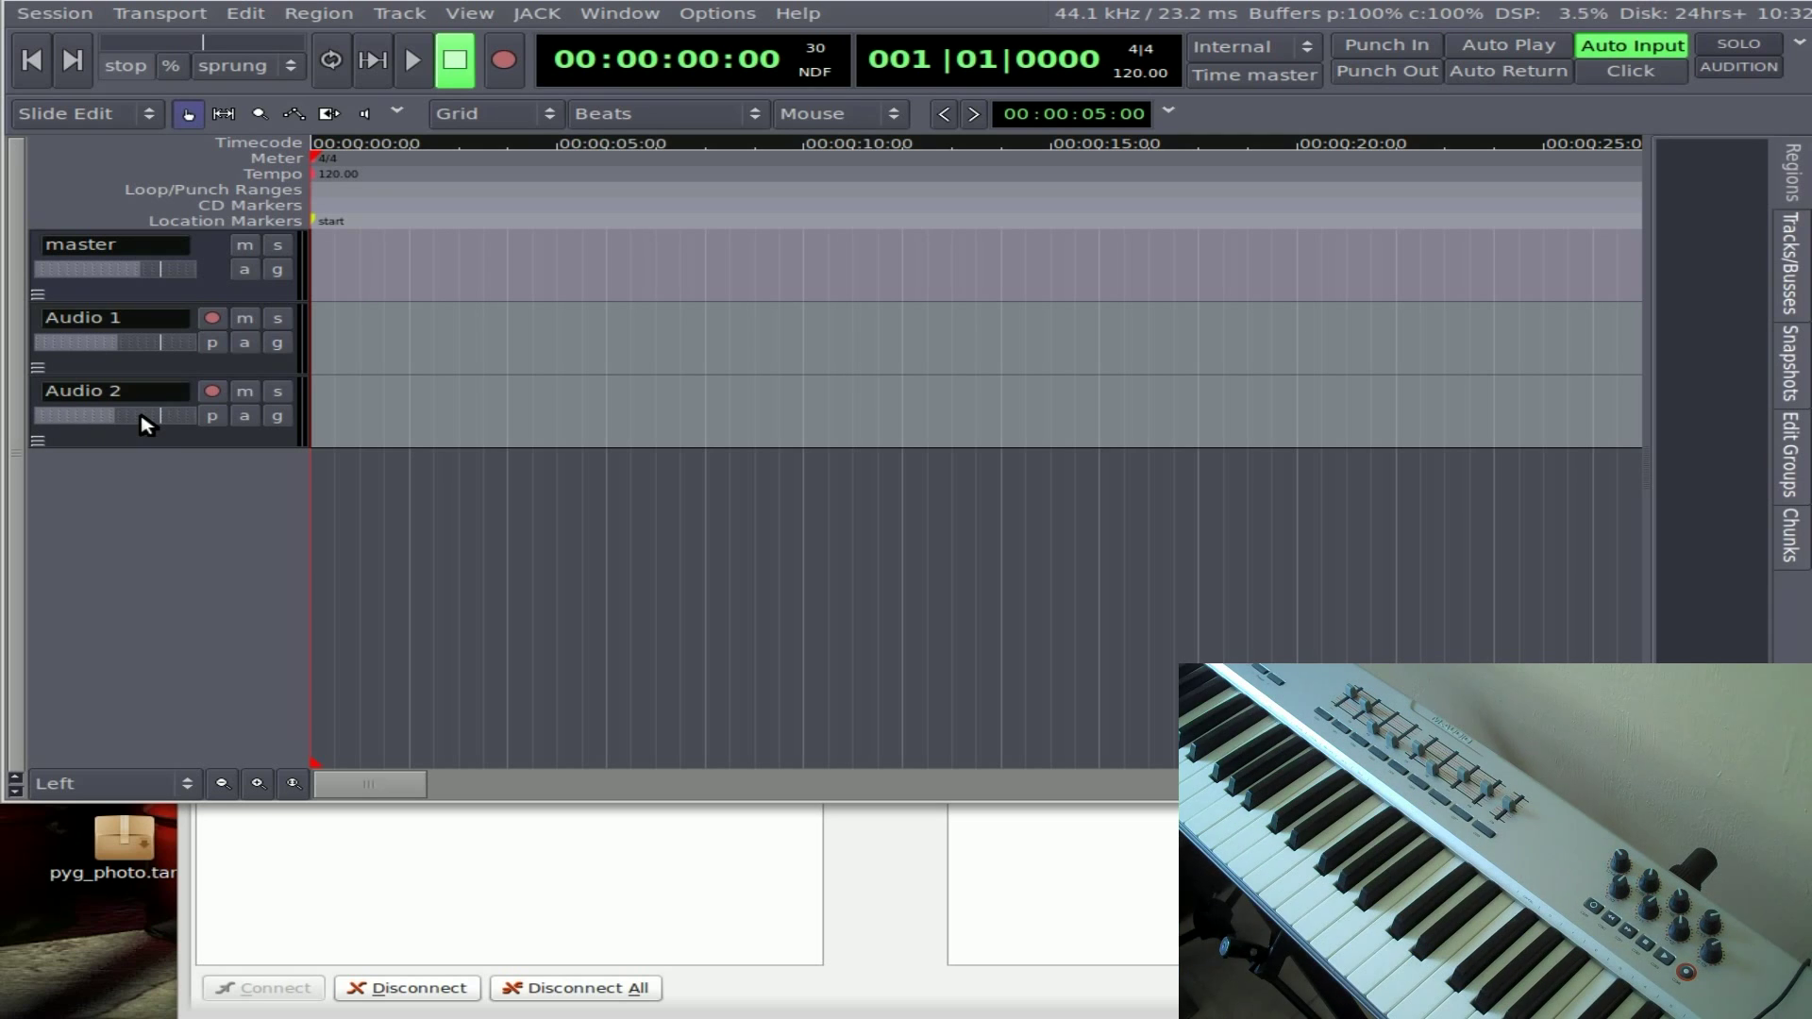
double_click(194, 514)
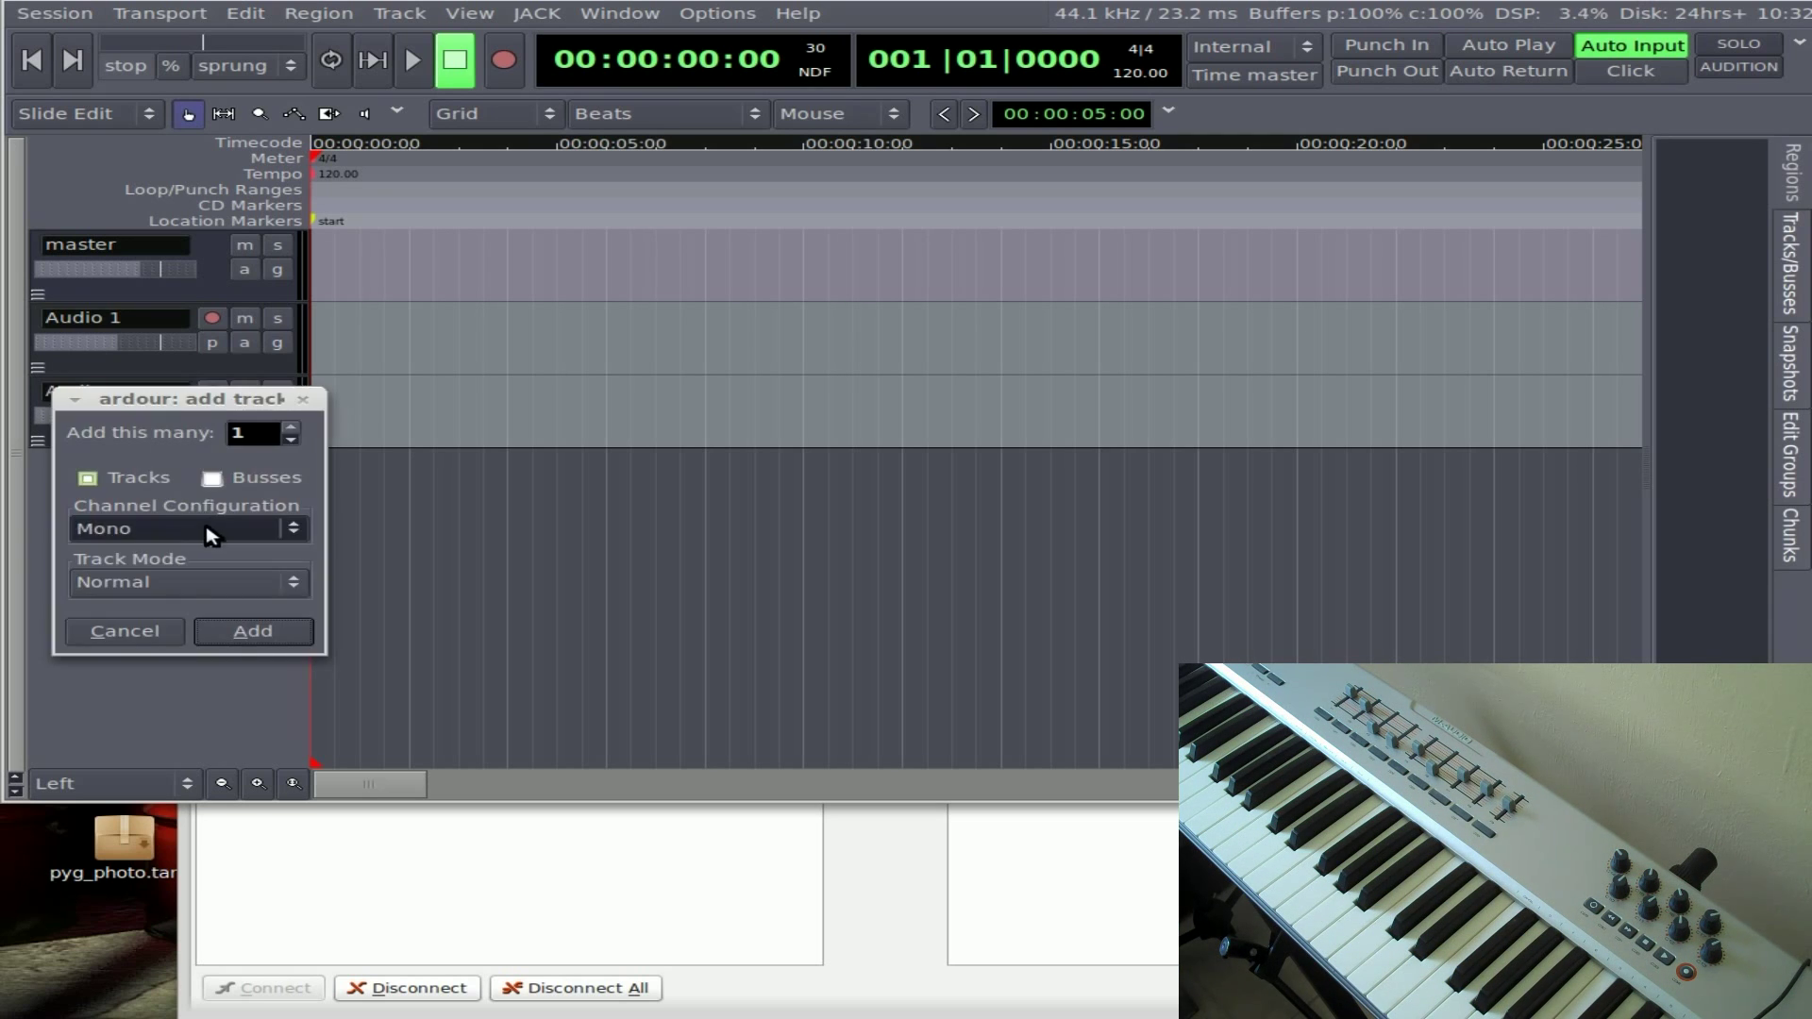
click(249, 630)
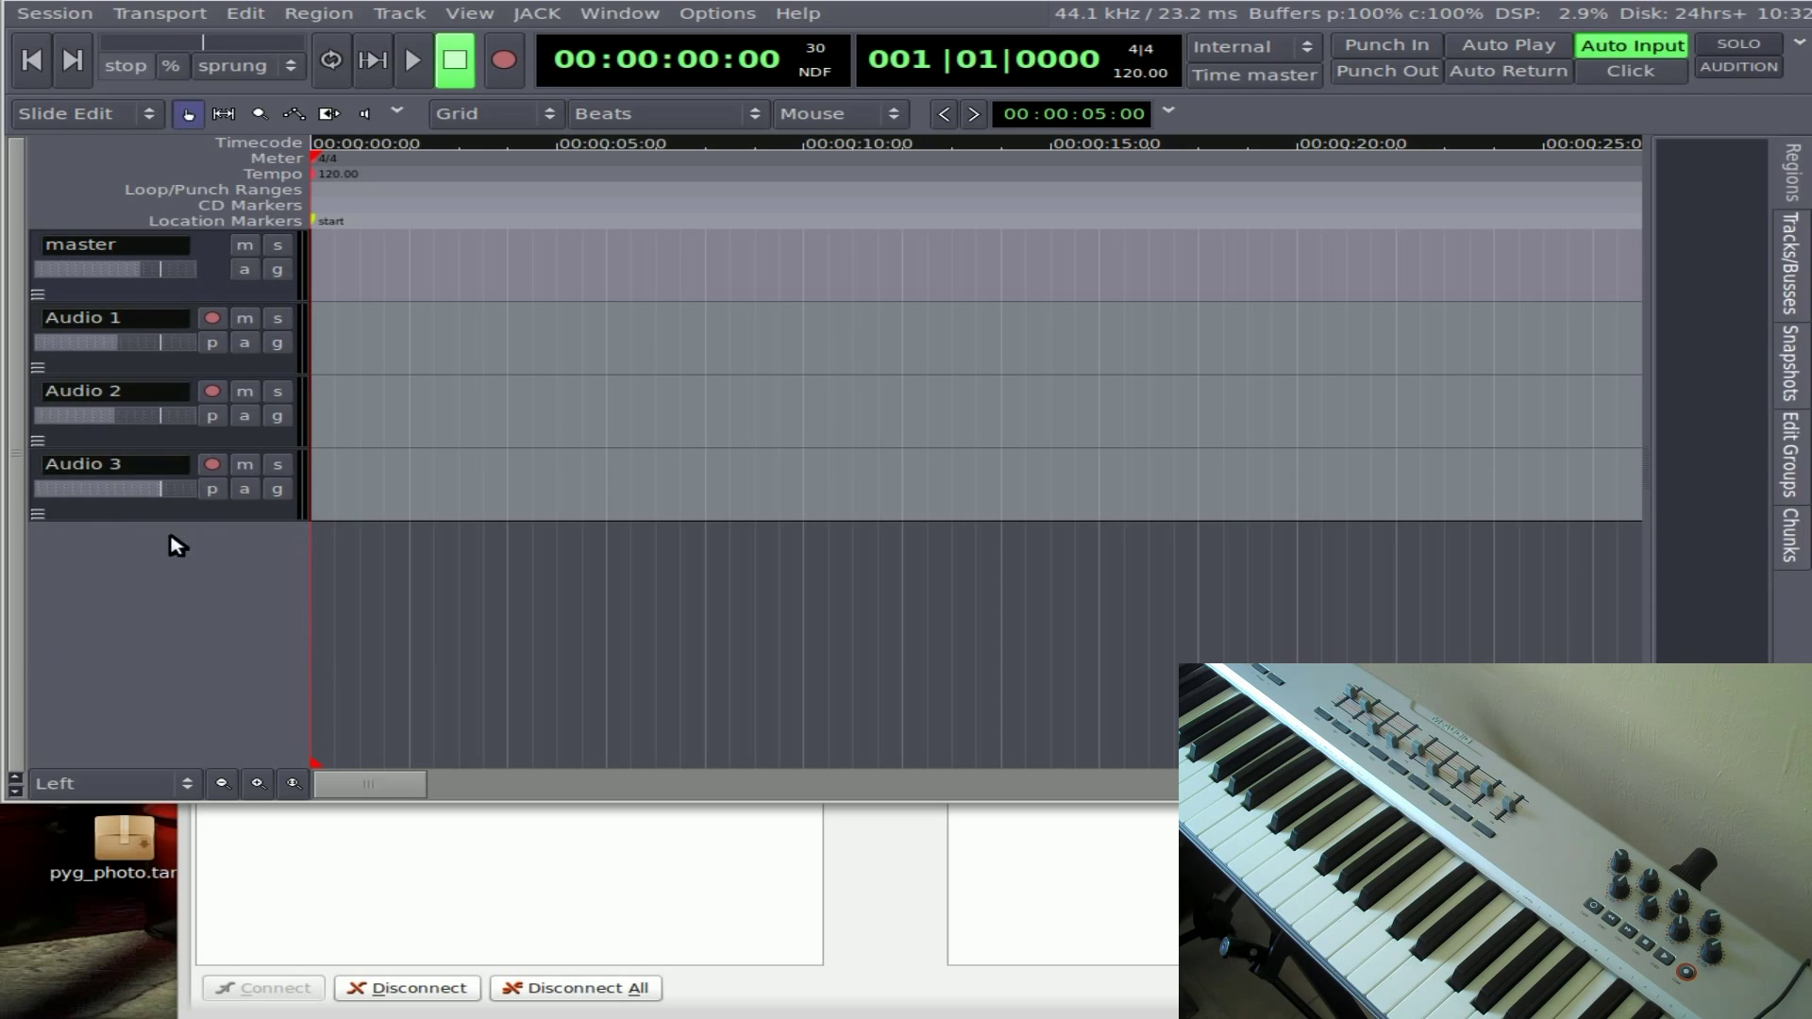
ctrl+middle_click(135, 491)
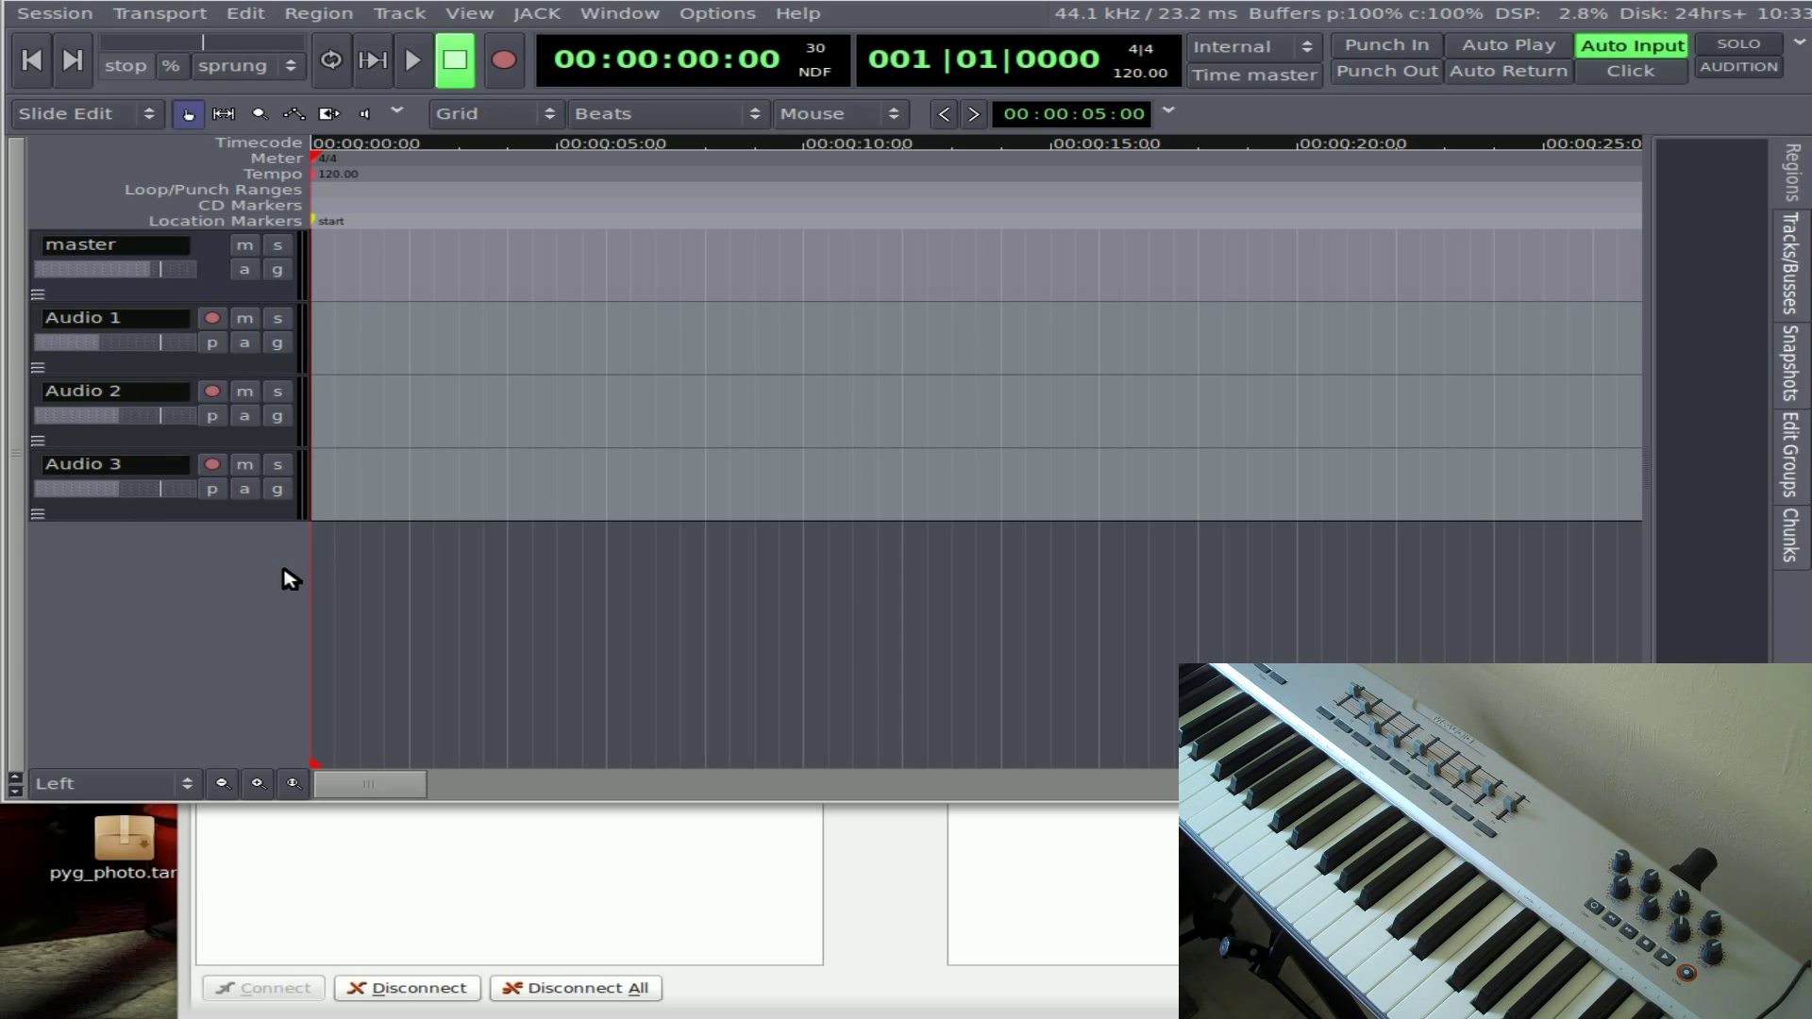
In the mixer, MIDI-learn Audio 1's two panners and the master panner, then link the master panners.
key(alt+m)
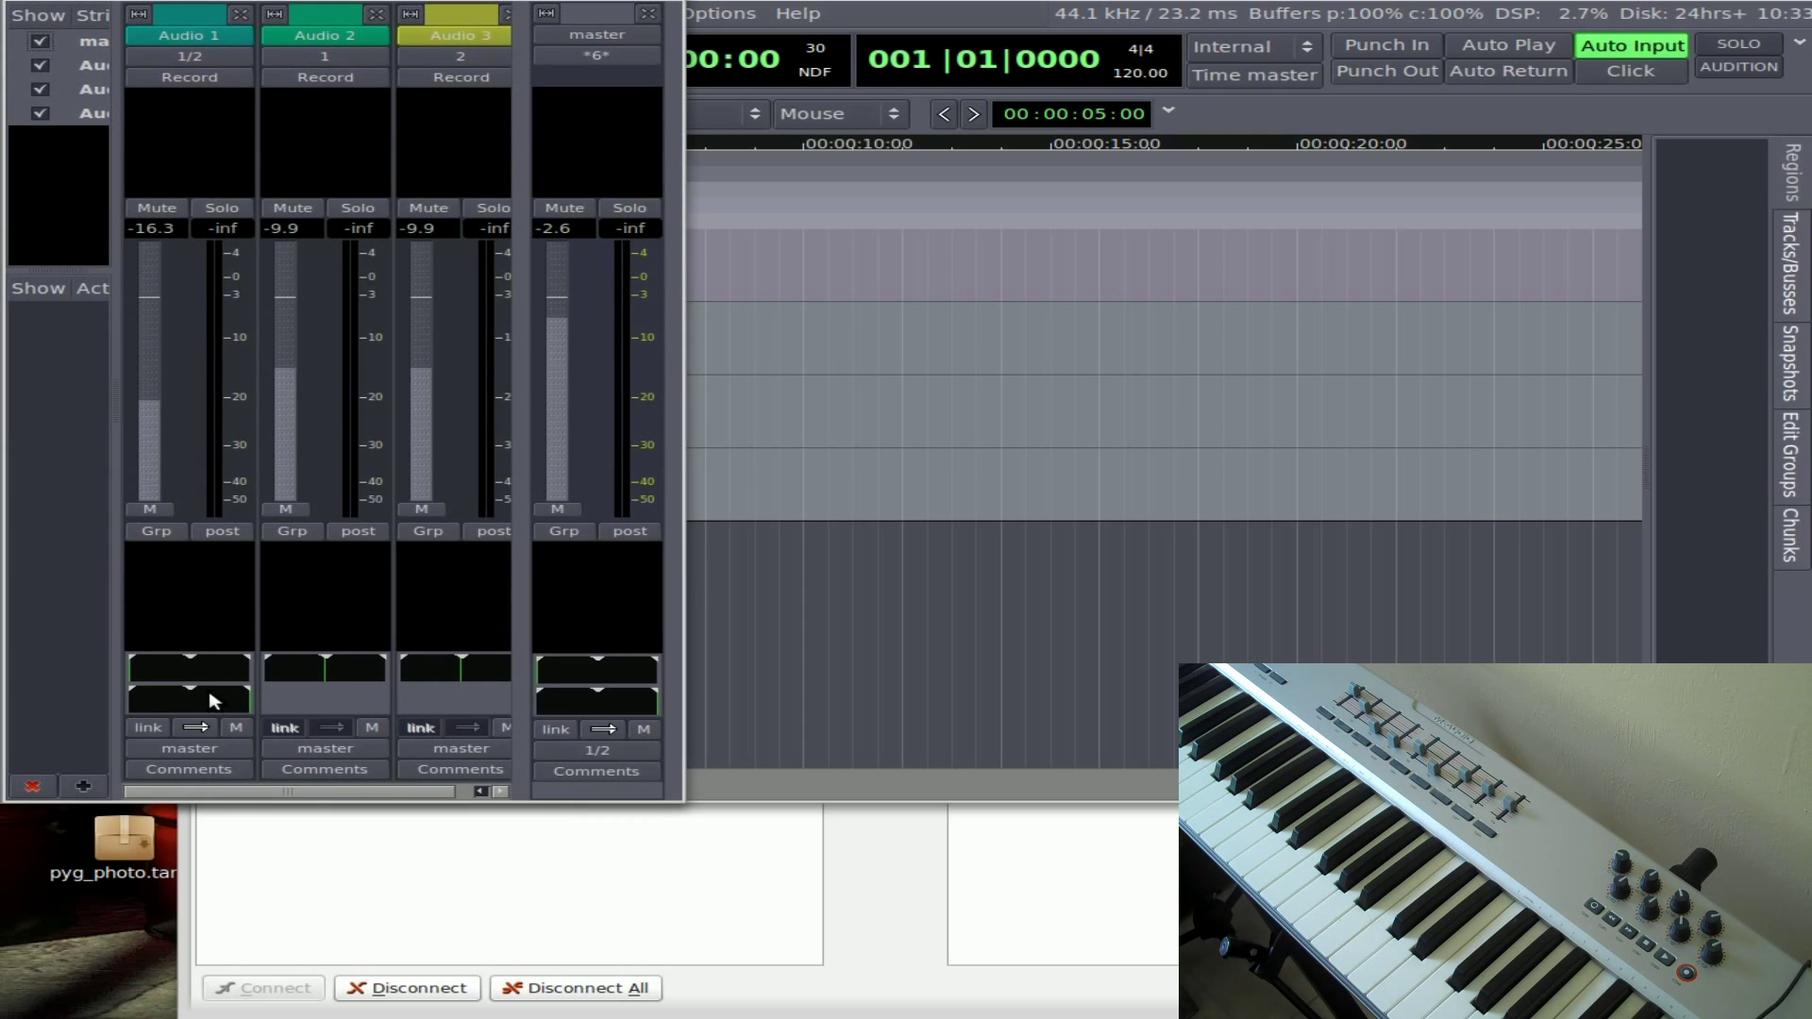
middle_click(338, 678)
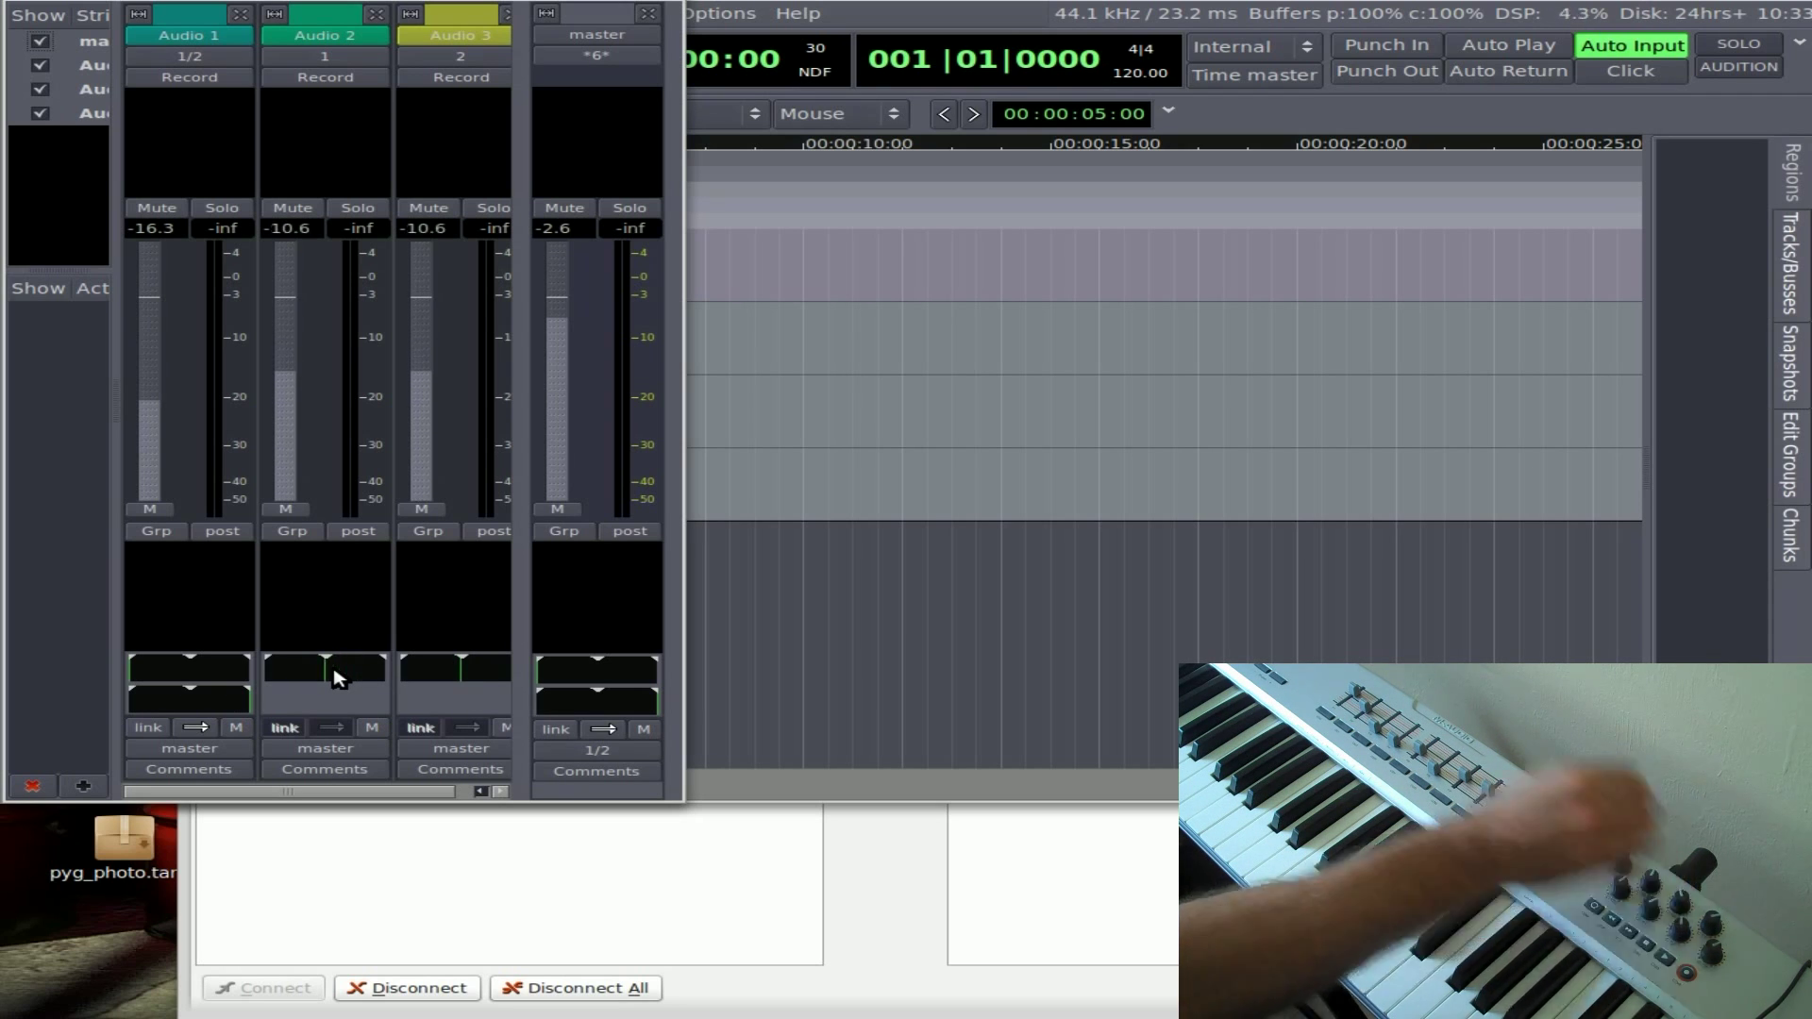
ctrl+middle_click(334, 670)
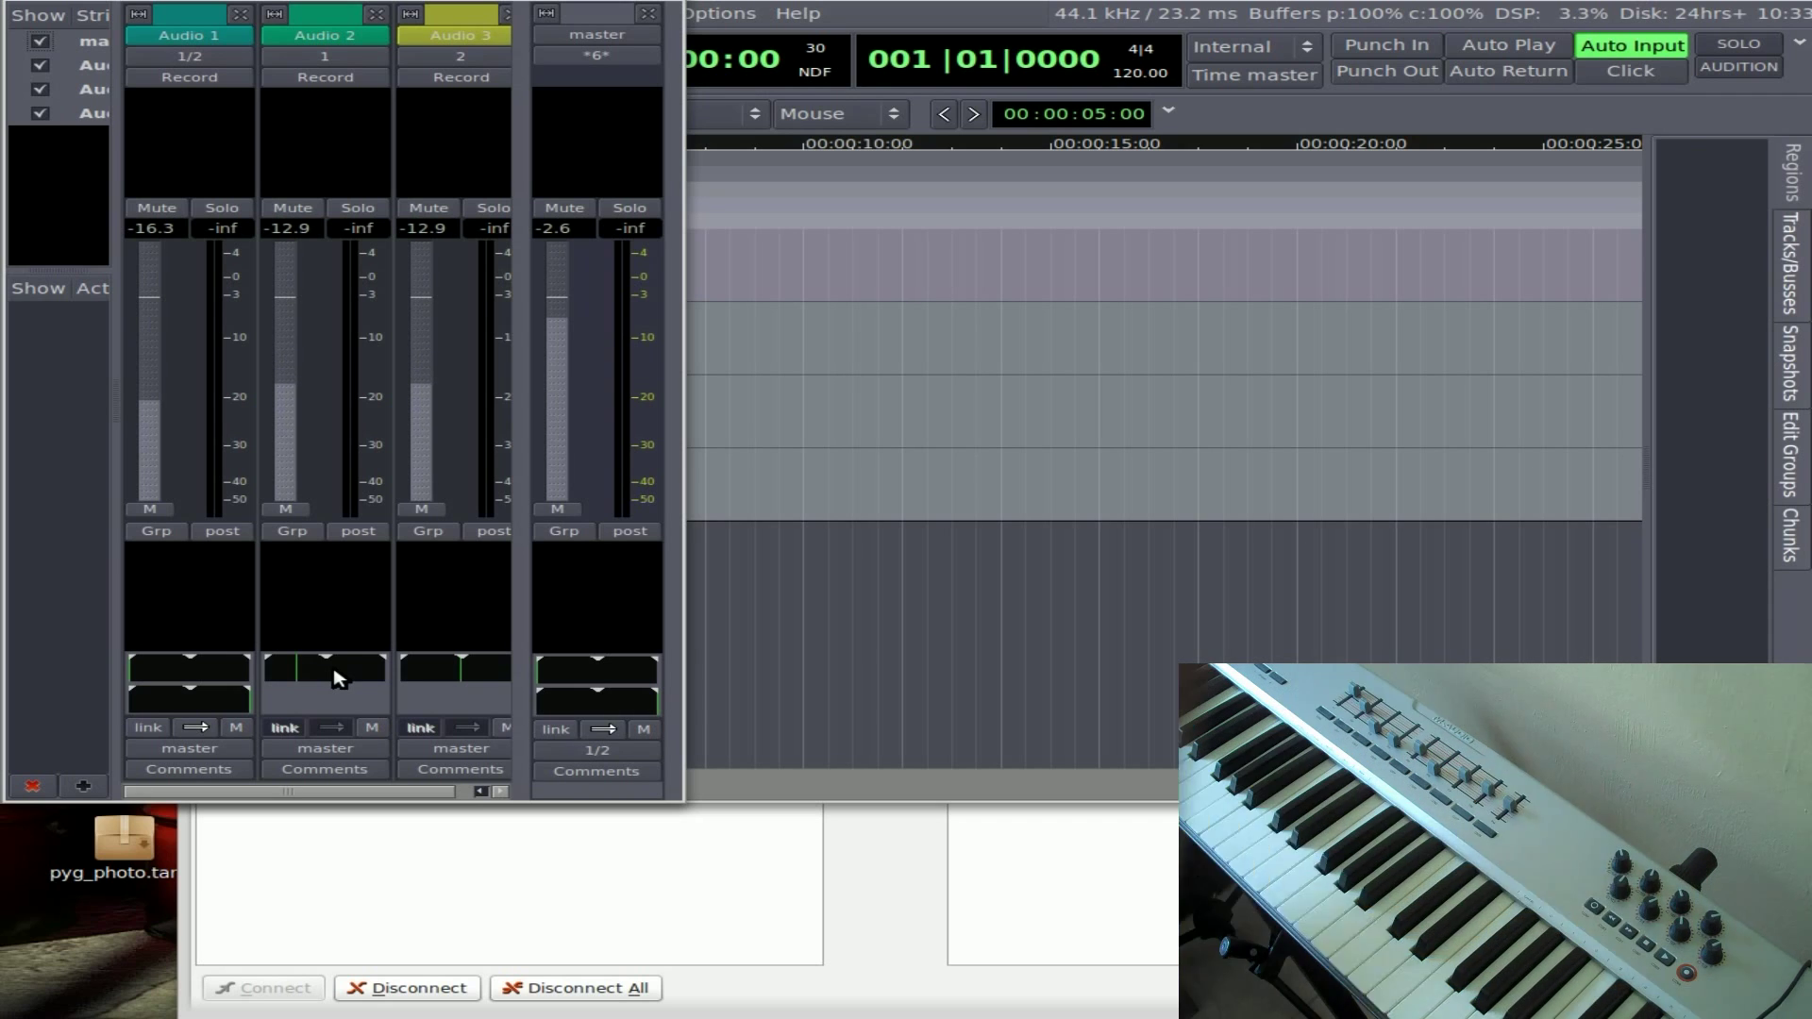
ctrl+middle_click(216, 672)
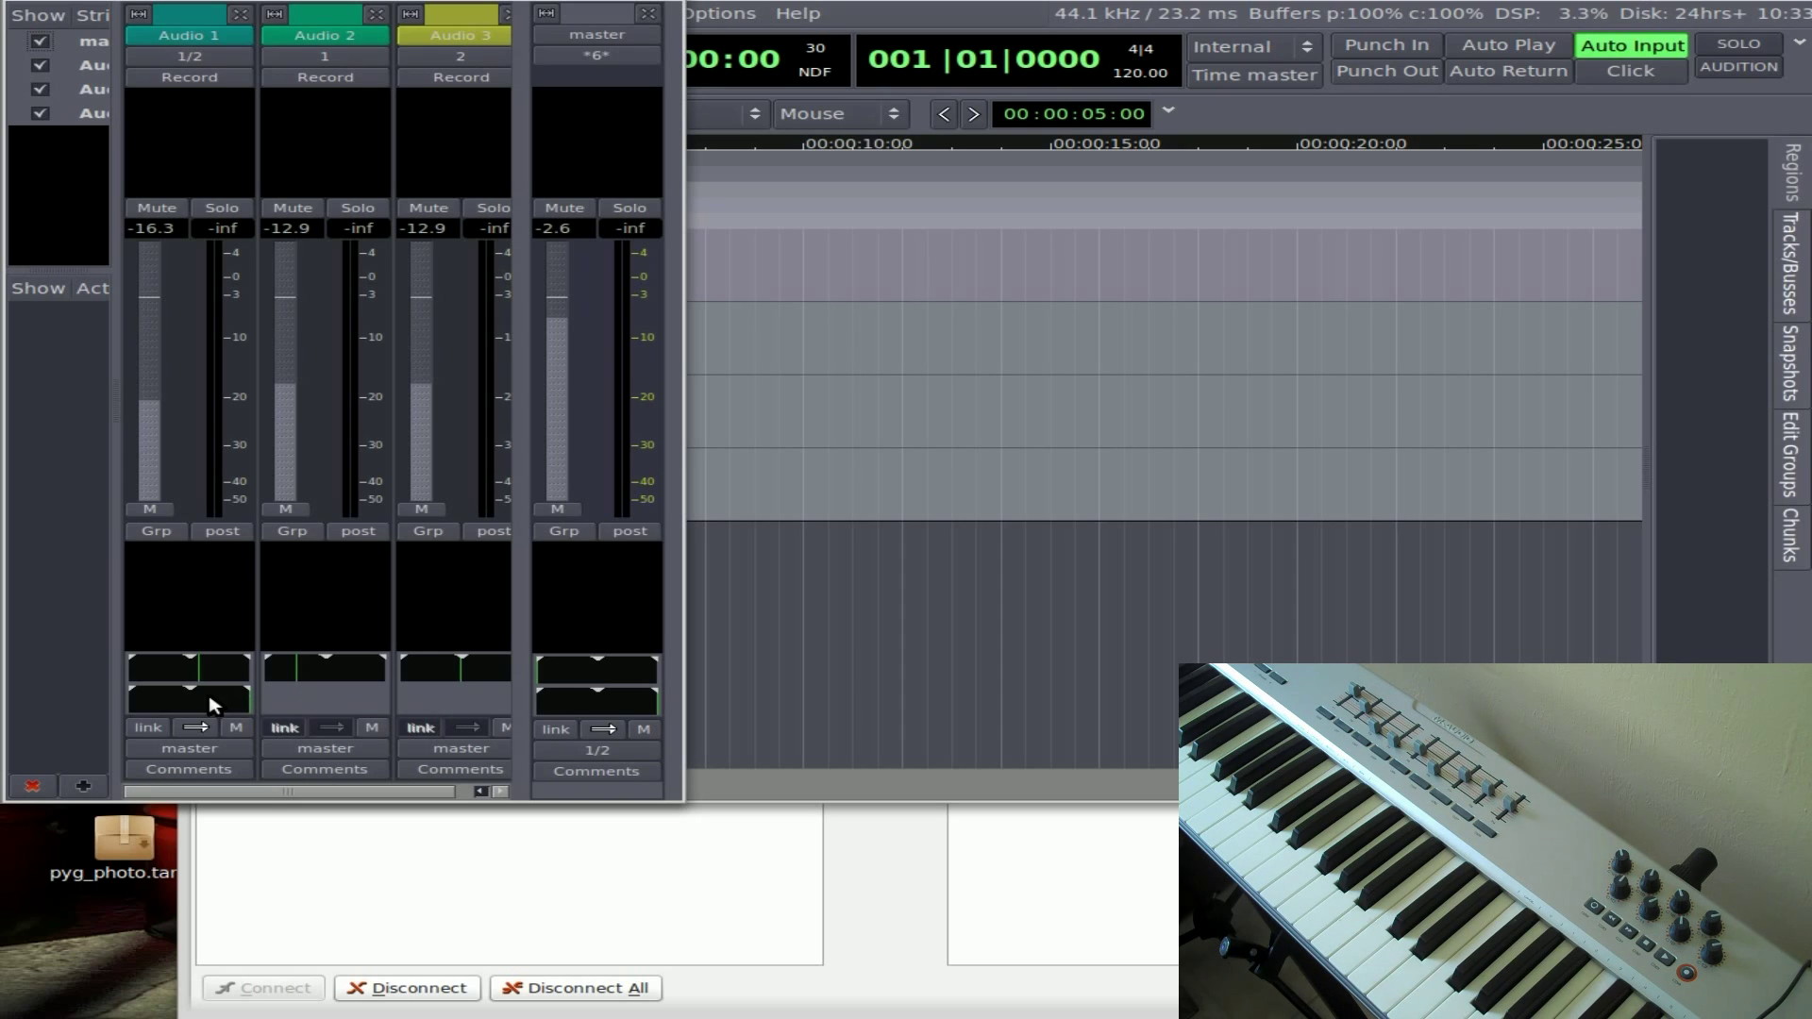
ctrl+middle_click(209, 703)
ctrl+middle_click(615, 675)
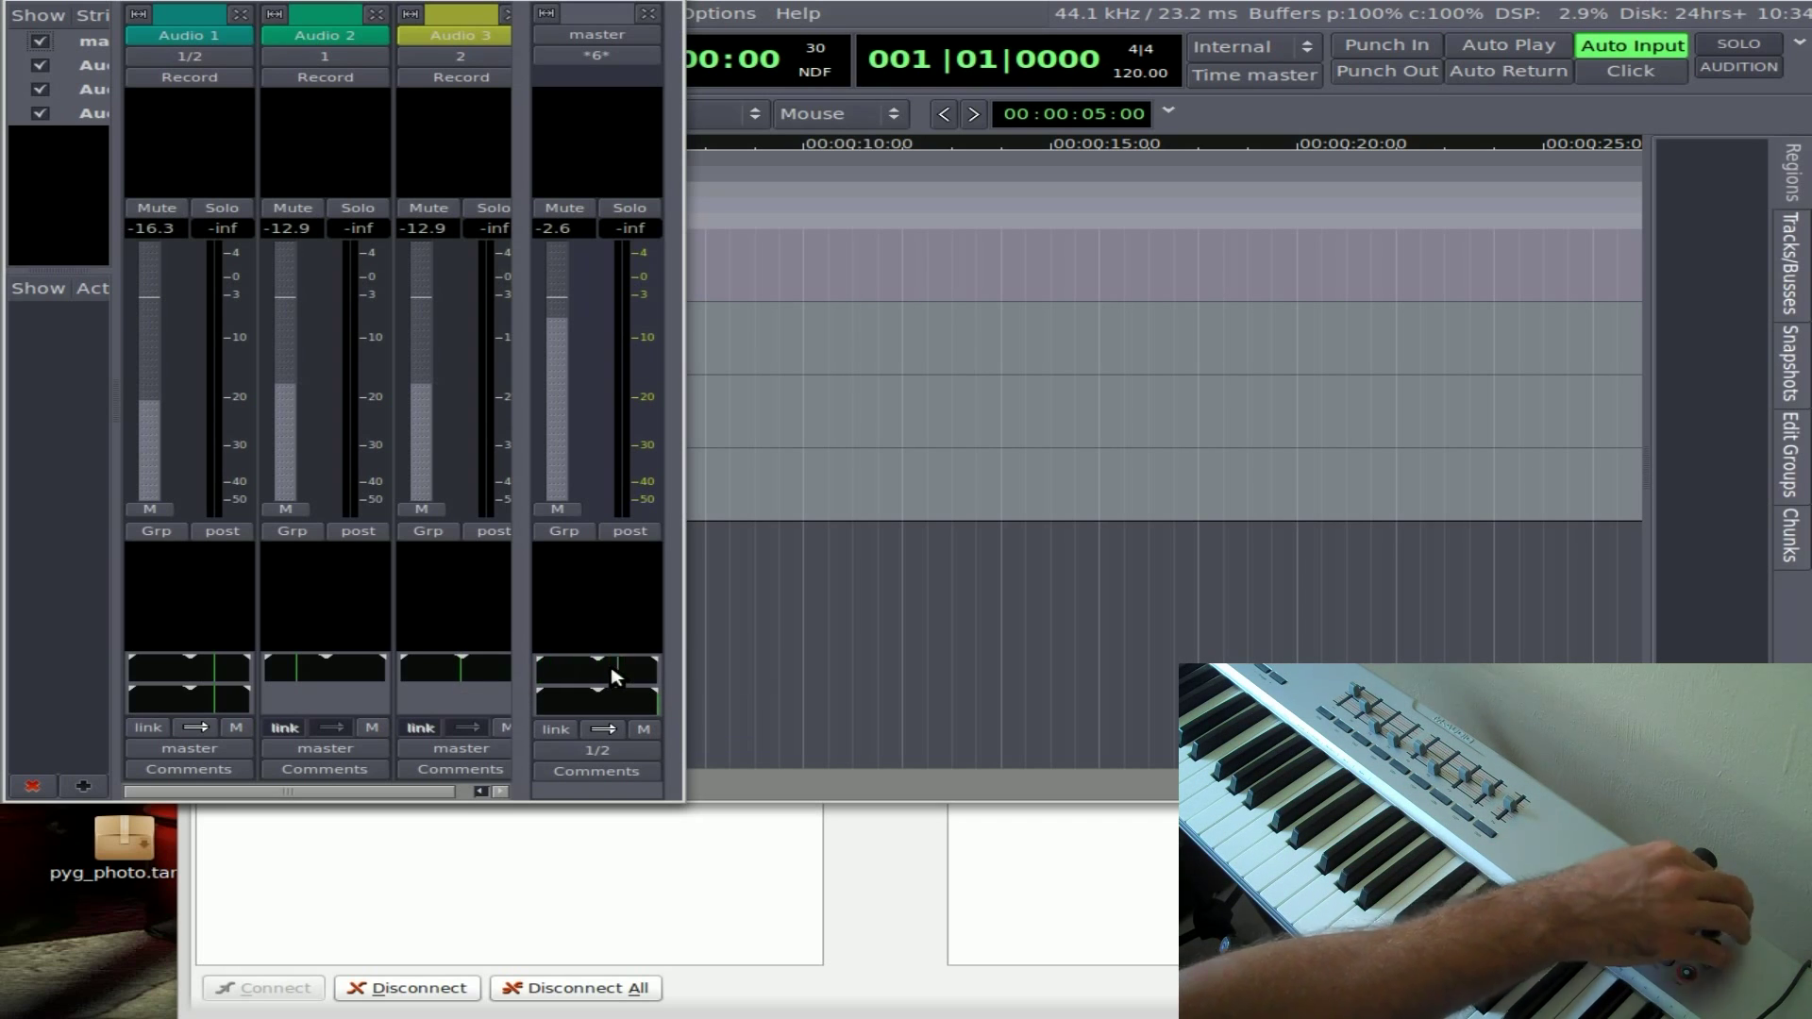
click(571, 728)
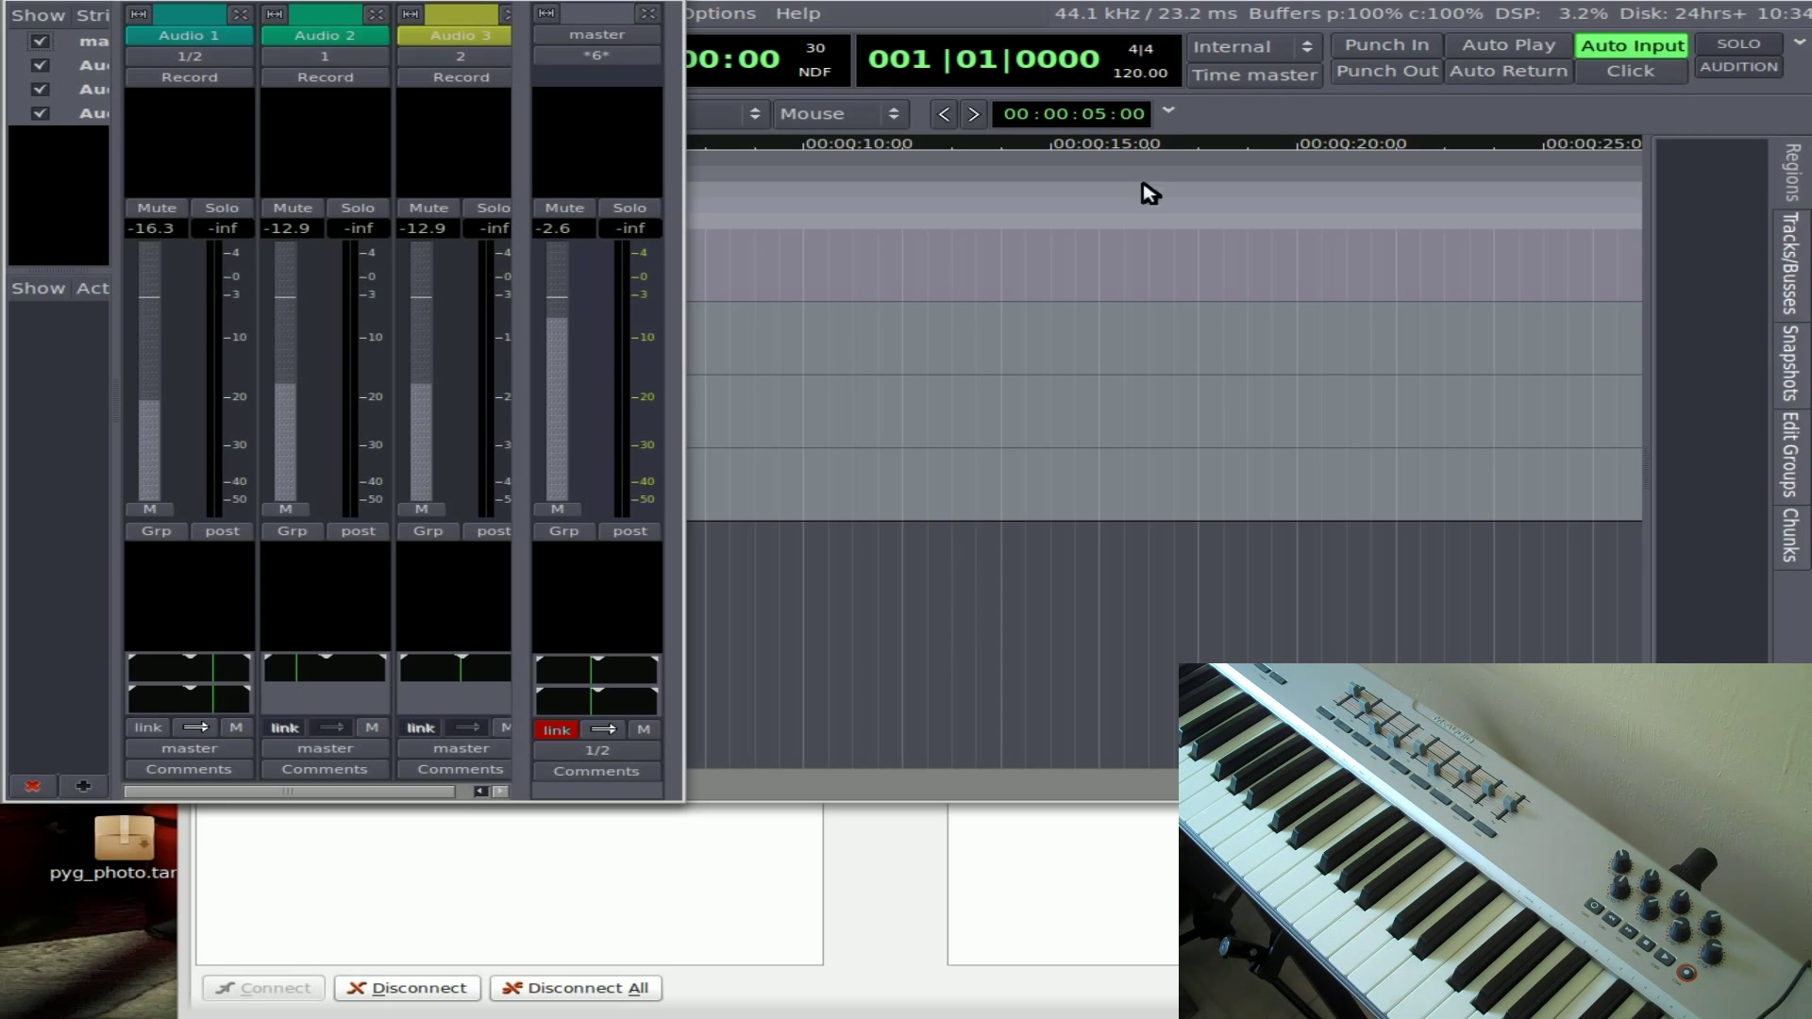
Return to the editor and enable Auto Rebind Controls for the control surfaces.
key(alt+e)
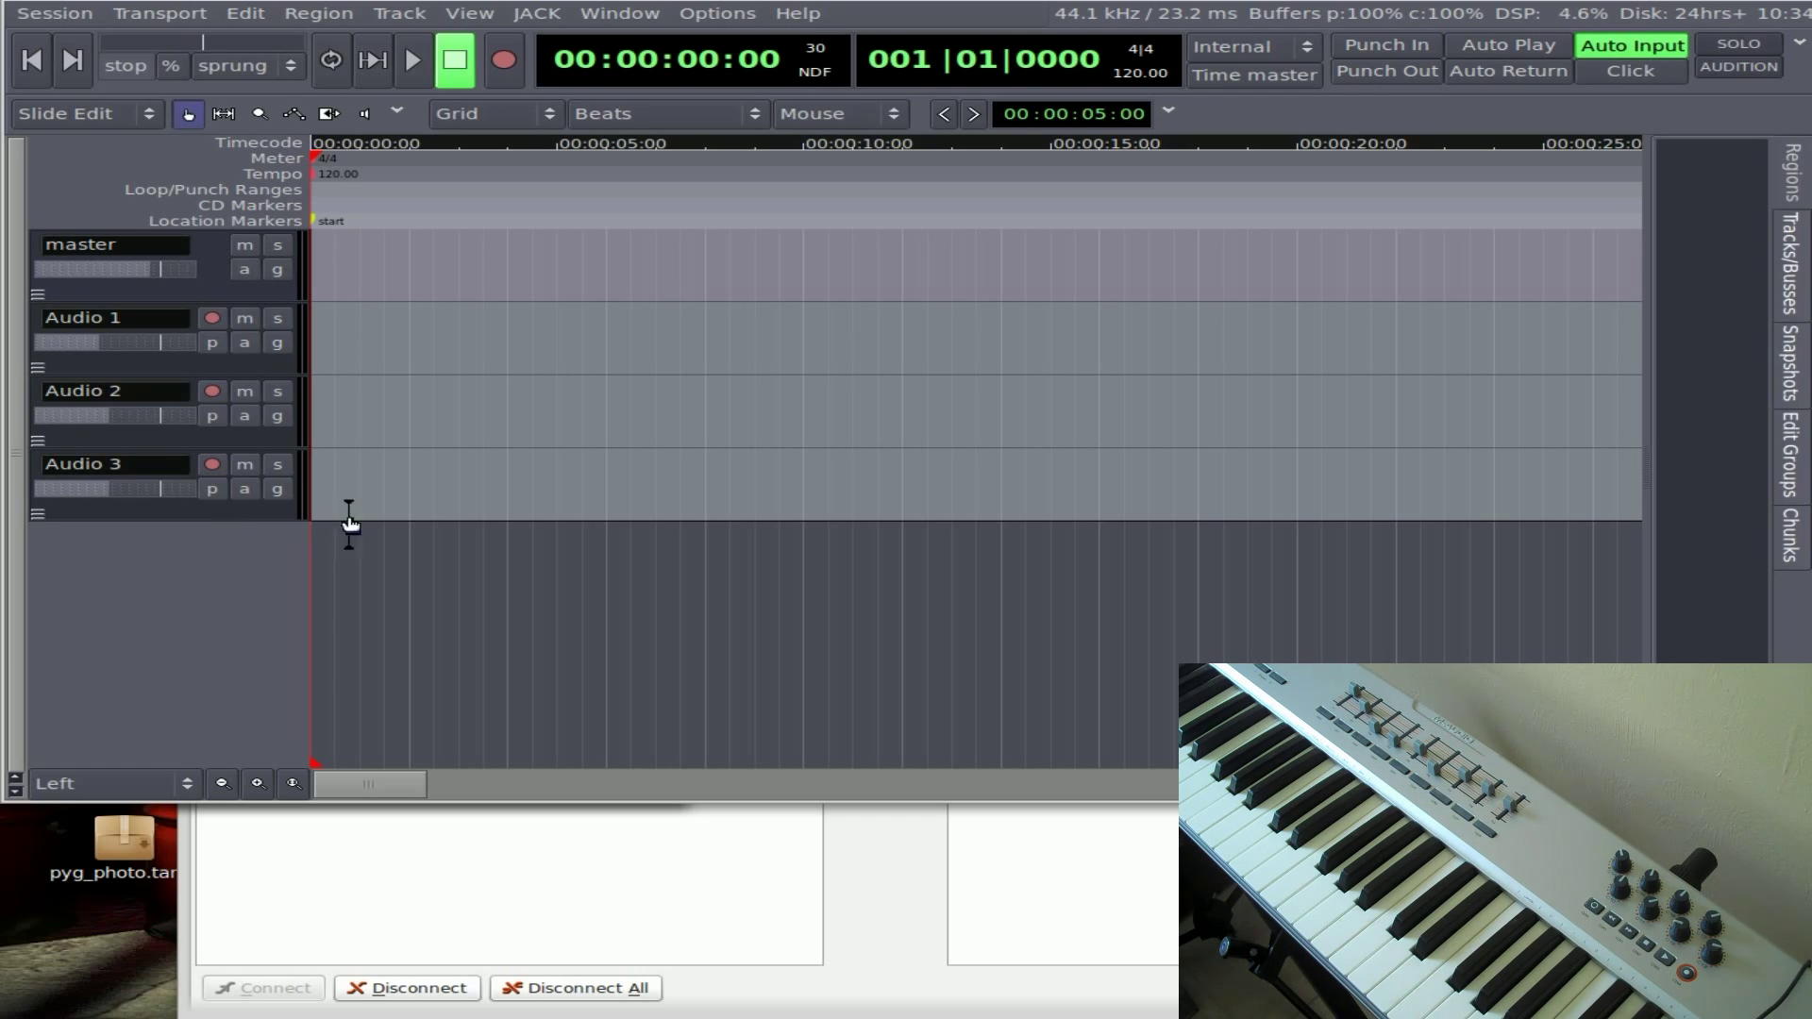
click(717, 14)
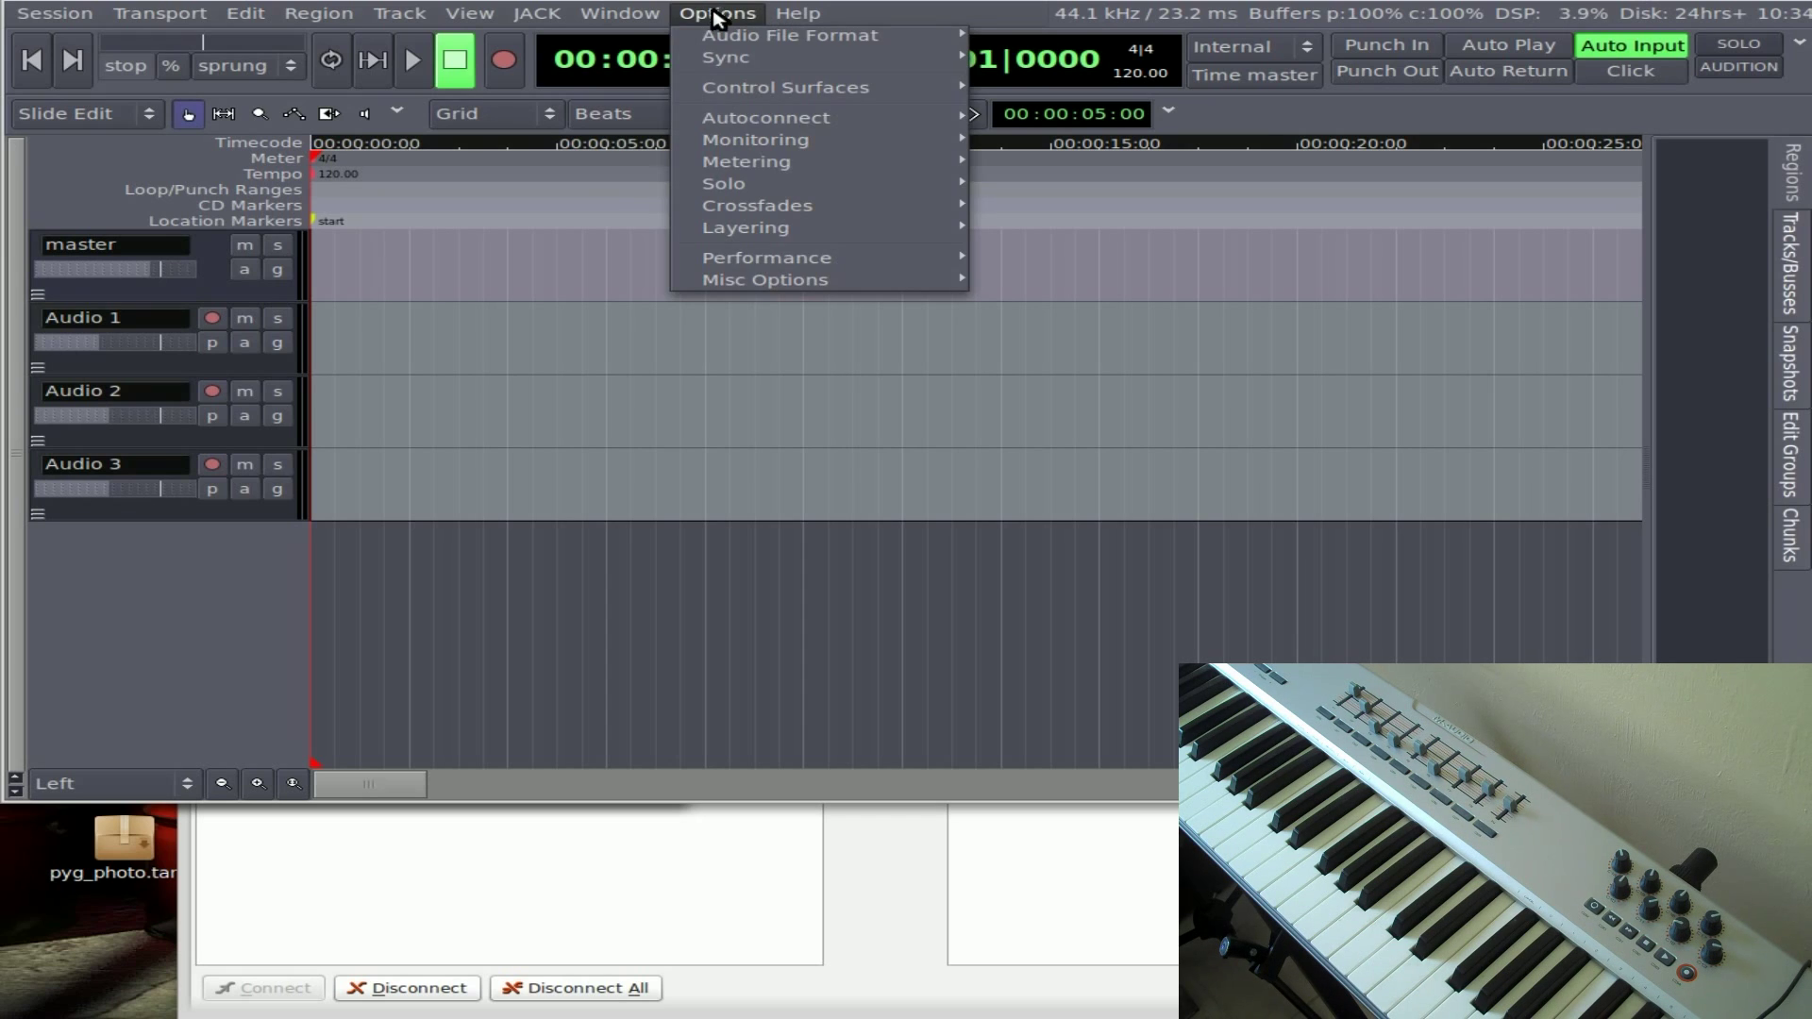
mouse_move(741, 88)
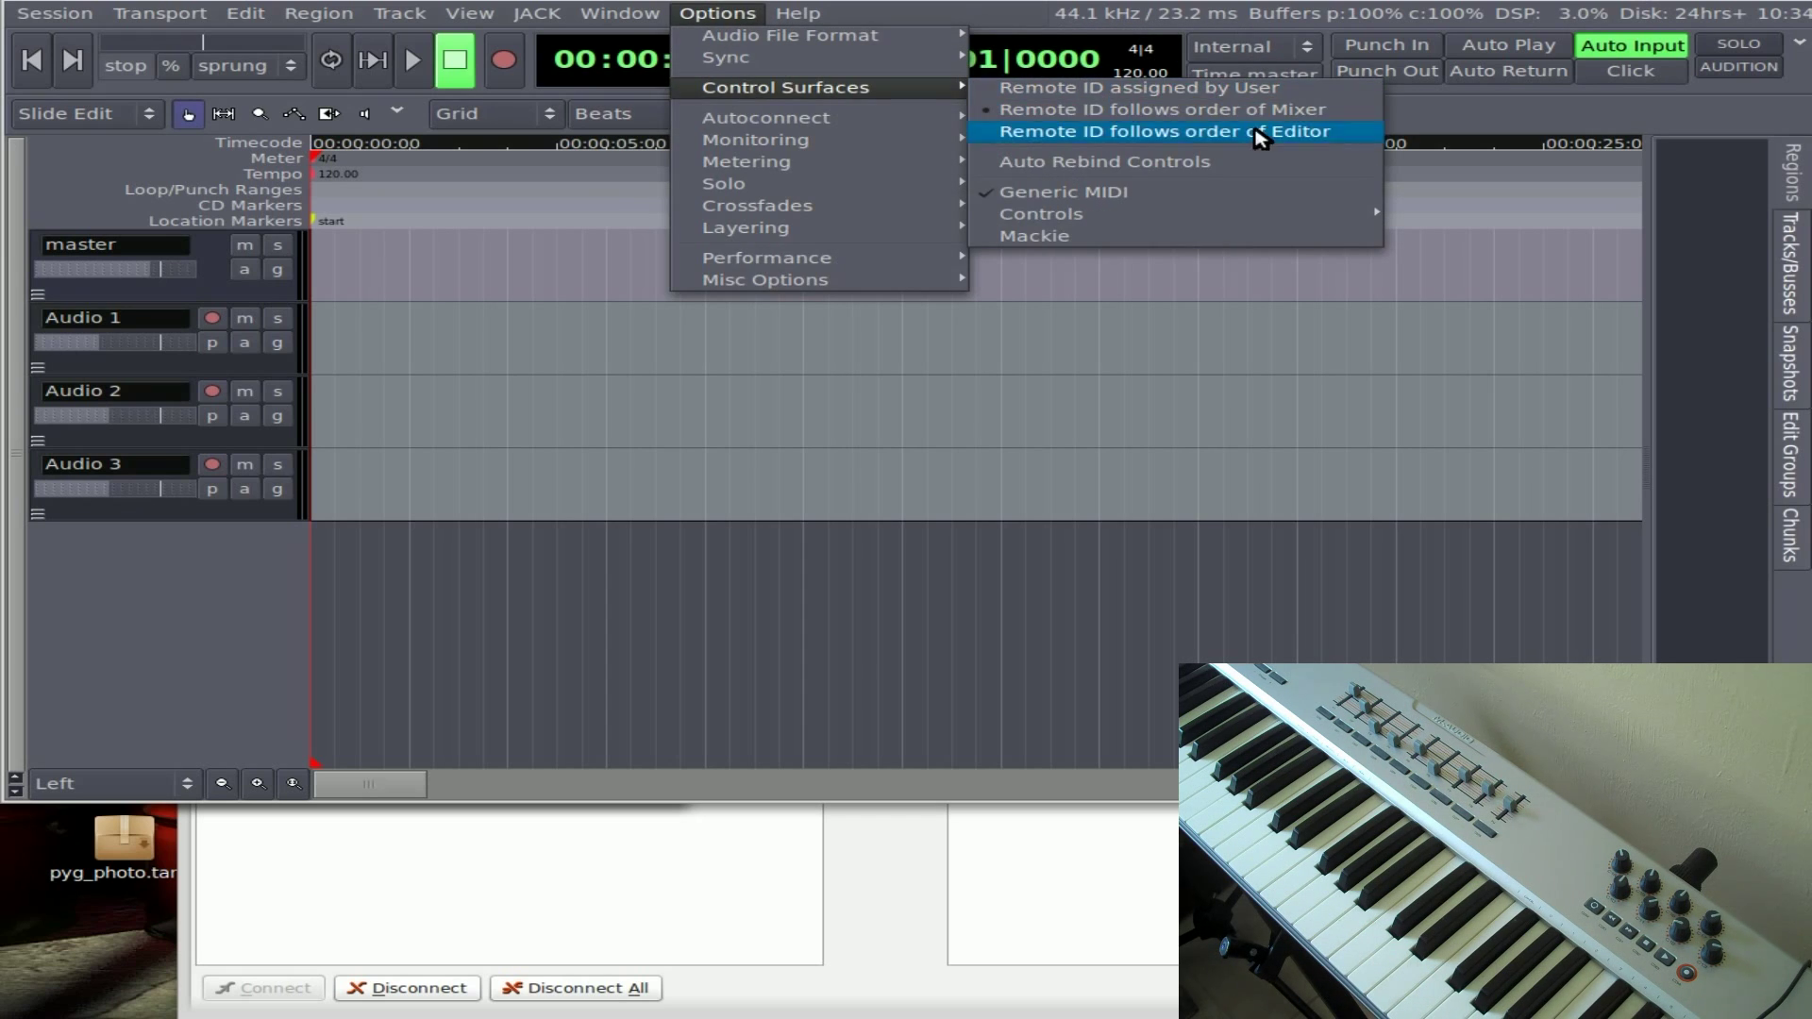
click(1227, 166)
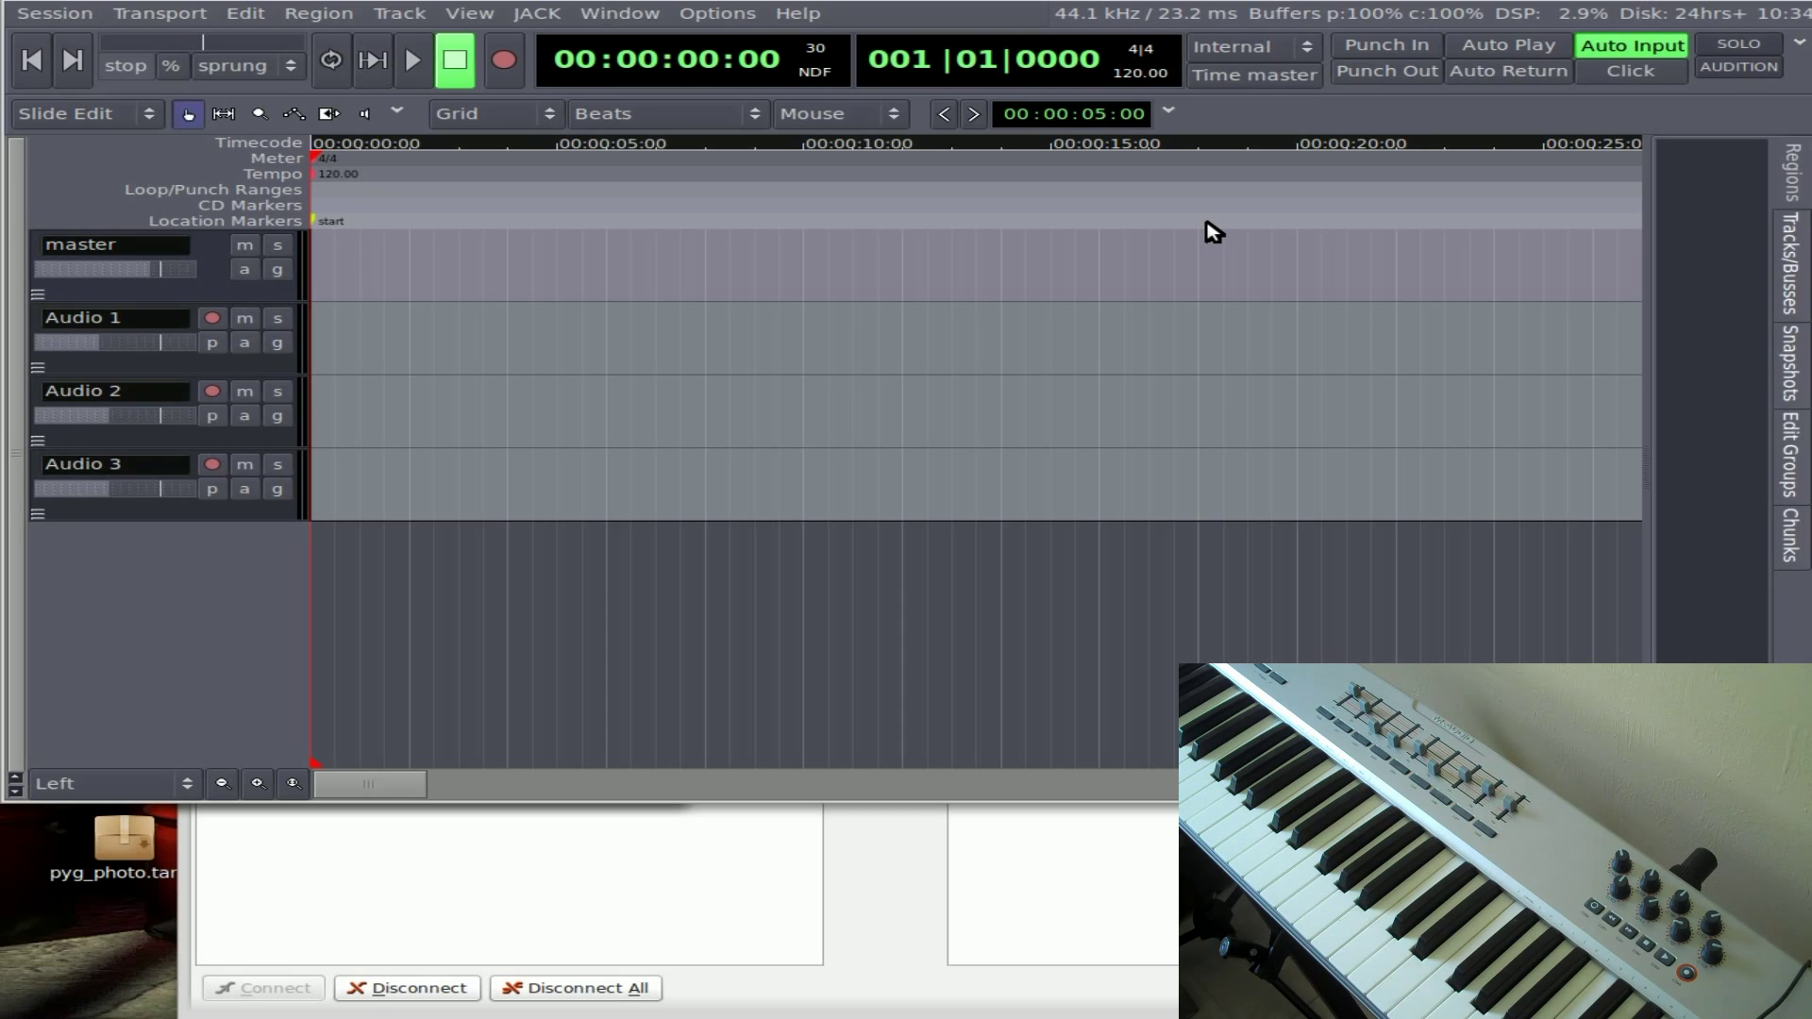
click(80, 20)
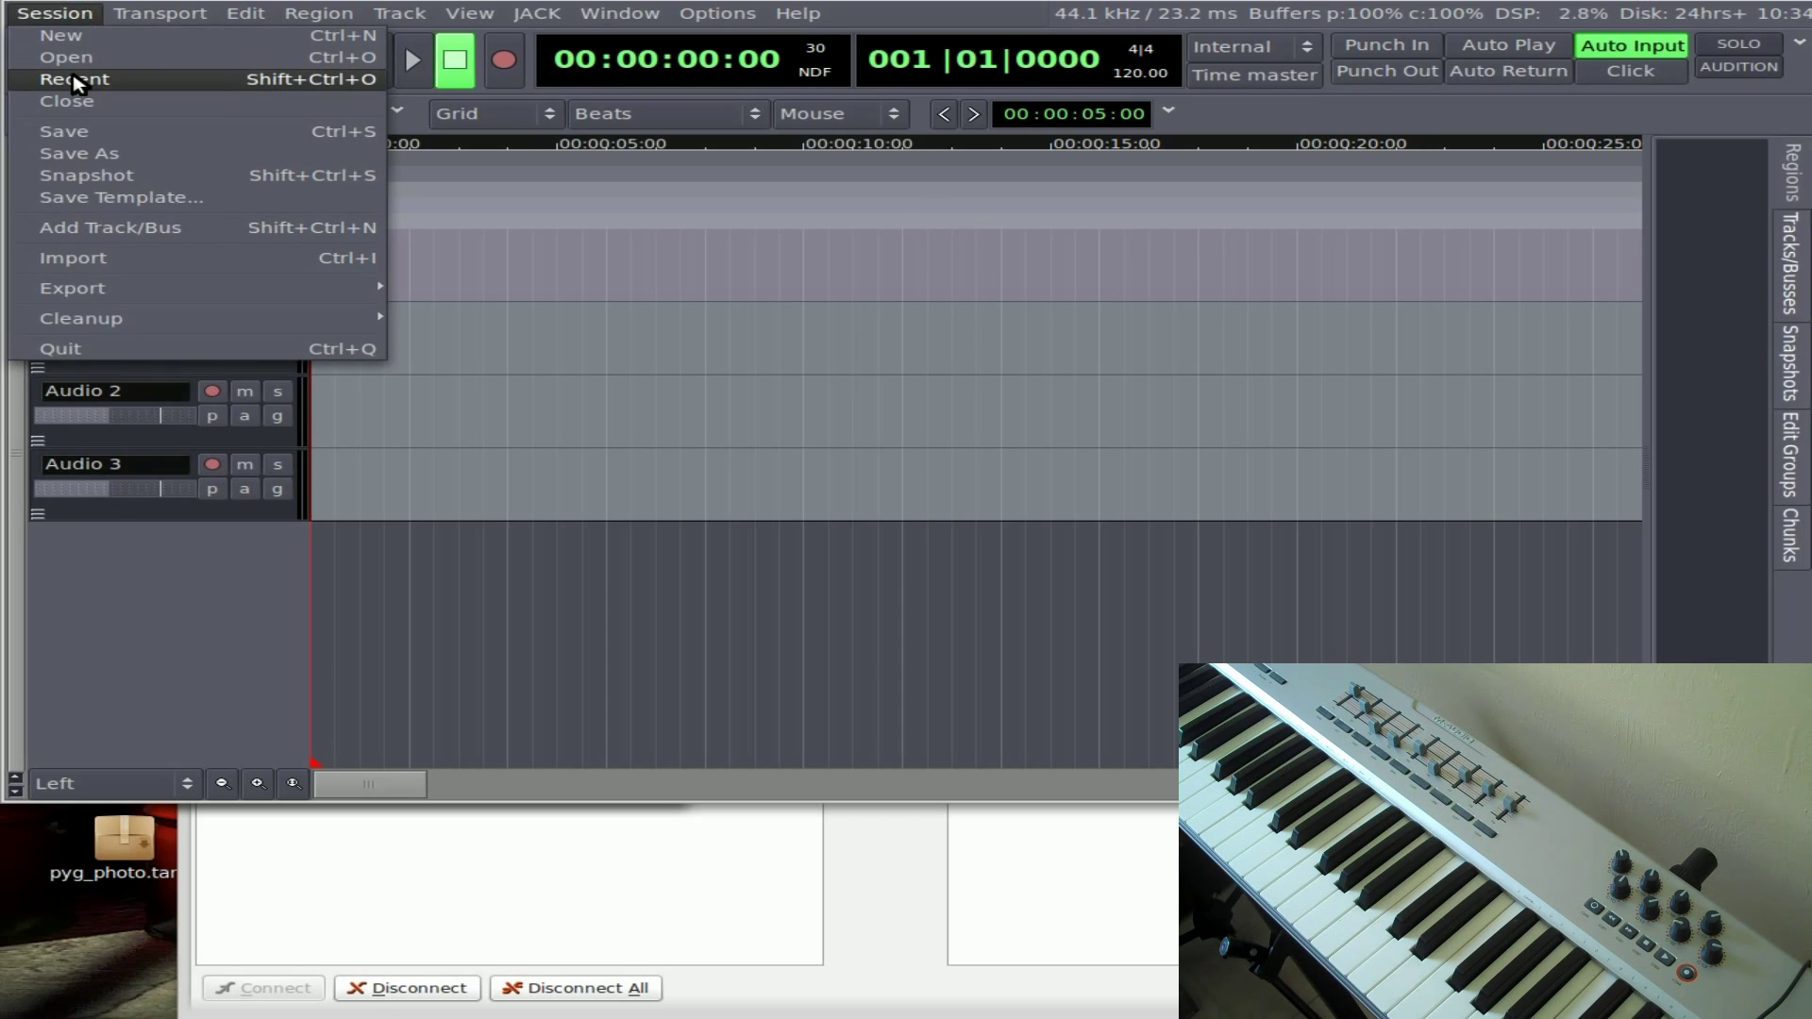
Open the recent 'loops' session, closing 'midi' without saving.
click(76, 83)
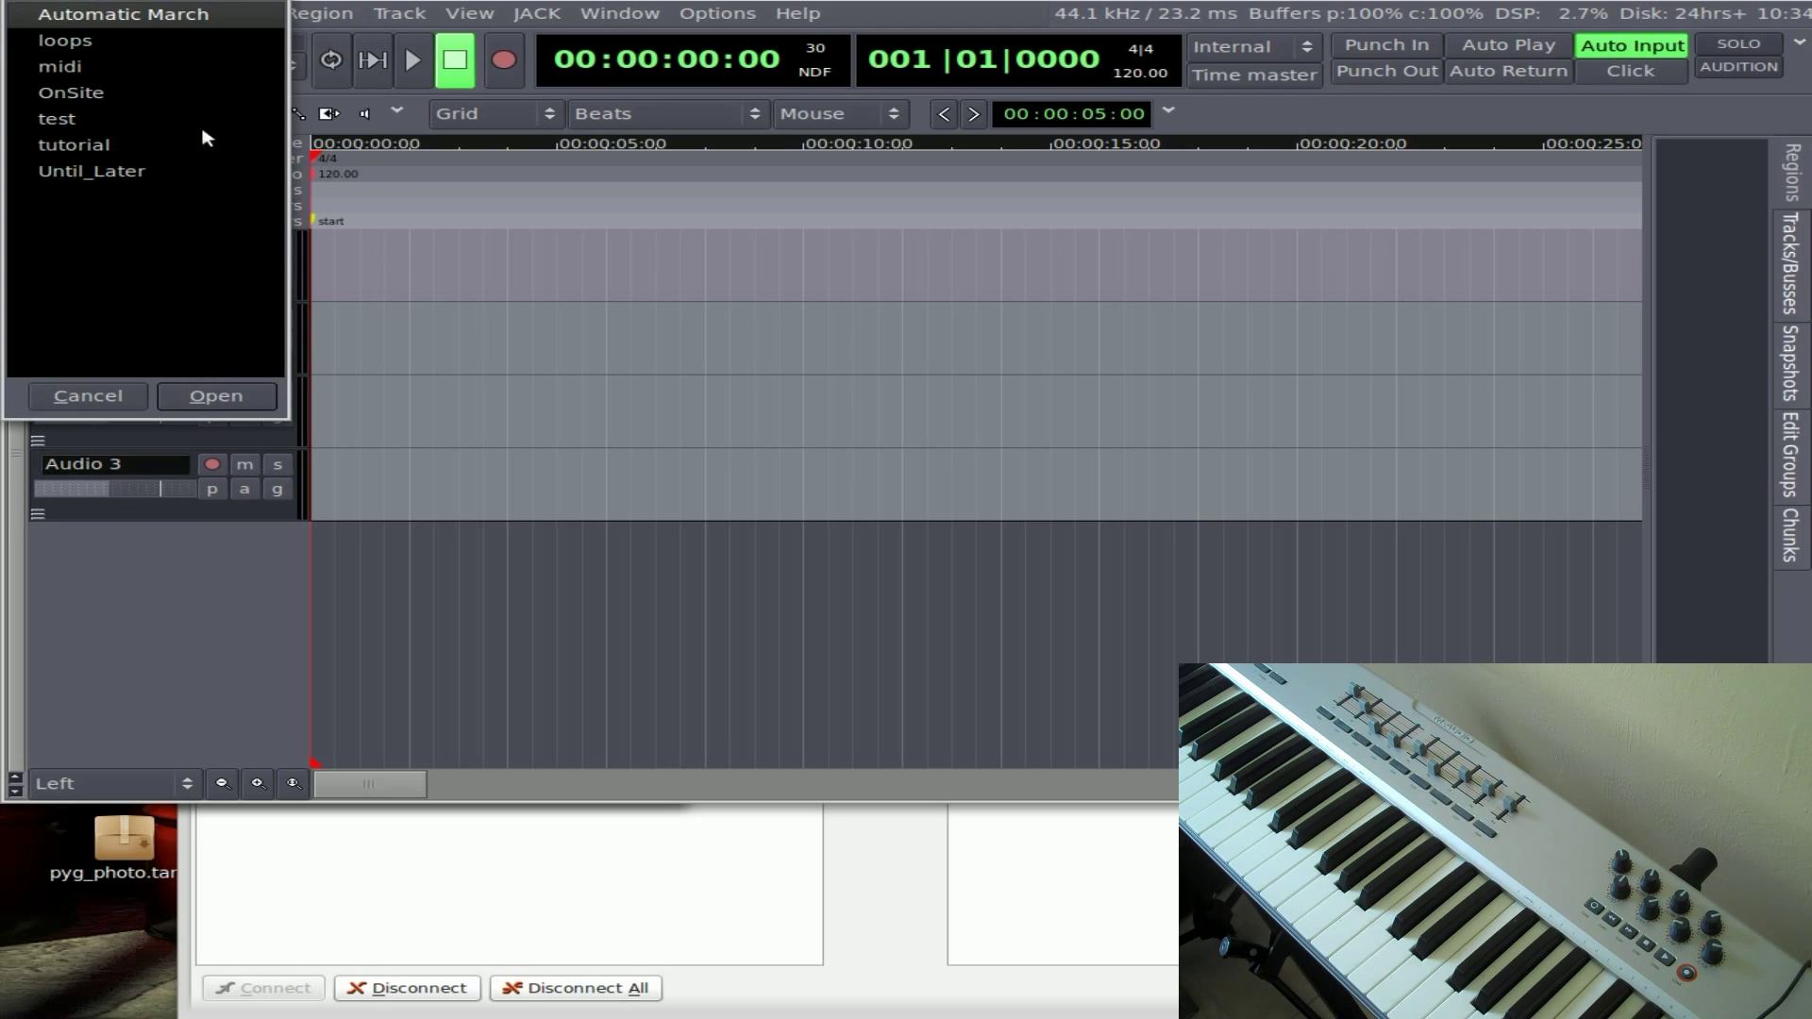
click(92, 42)
click(212, 394)
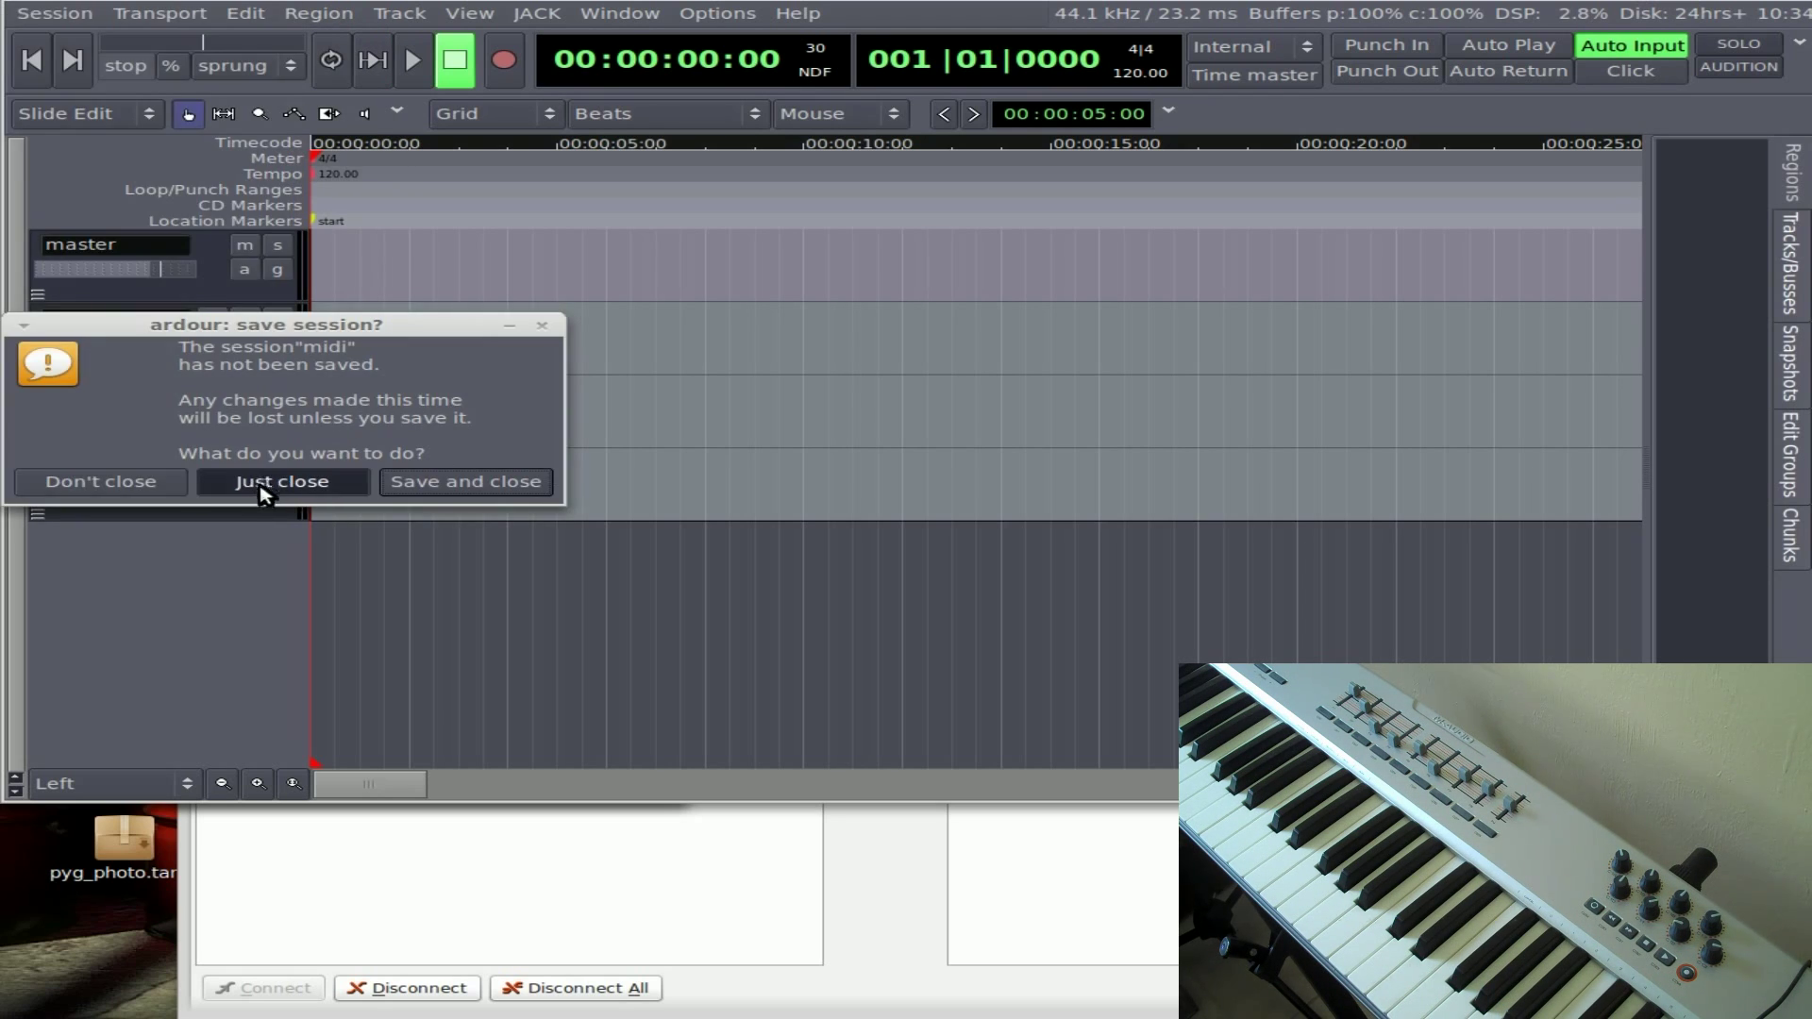
click(327, 485)
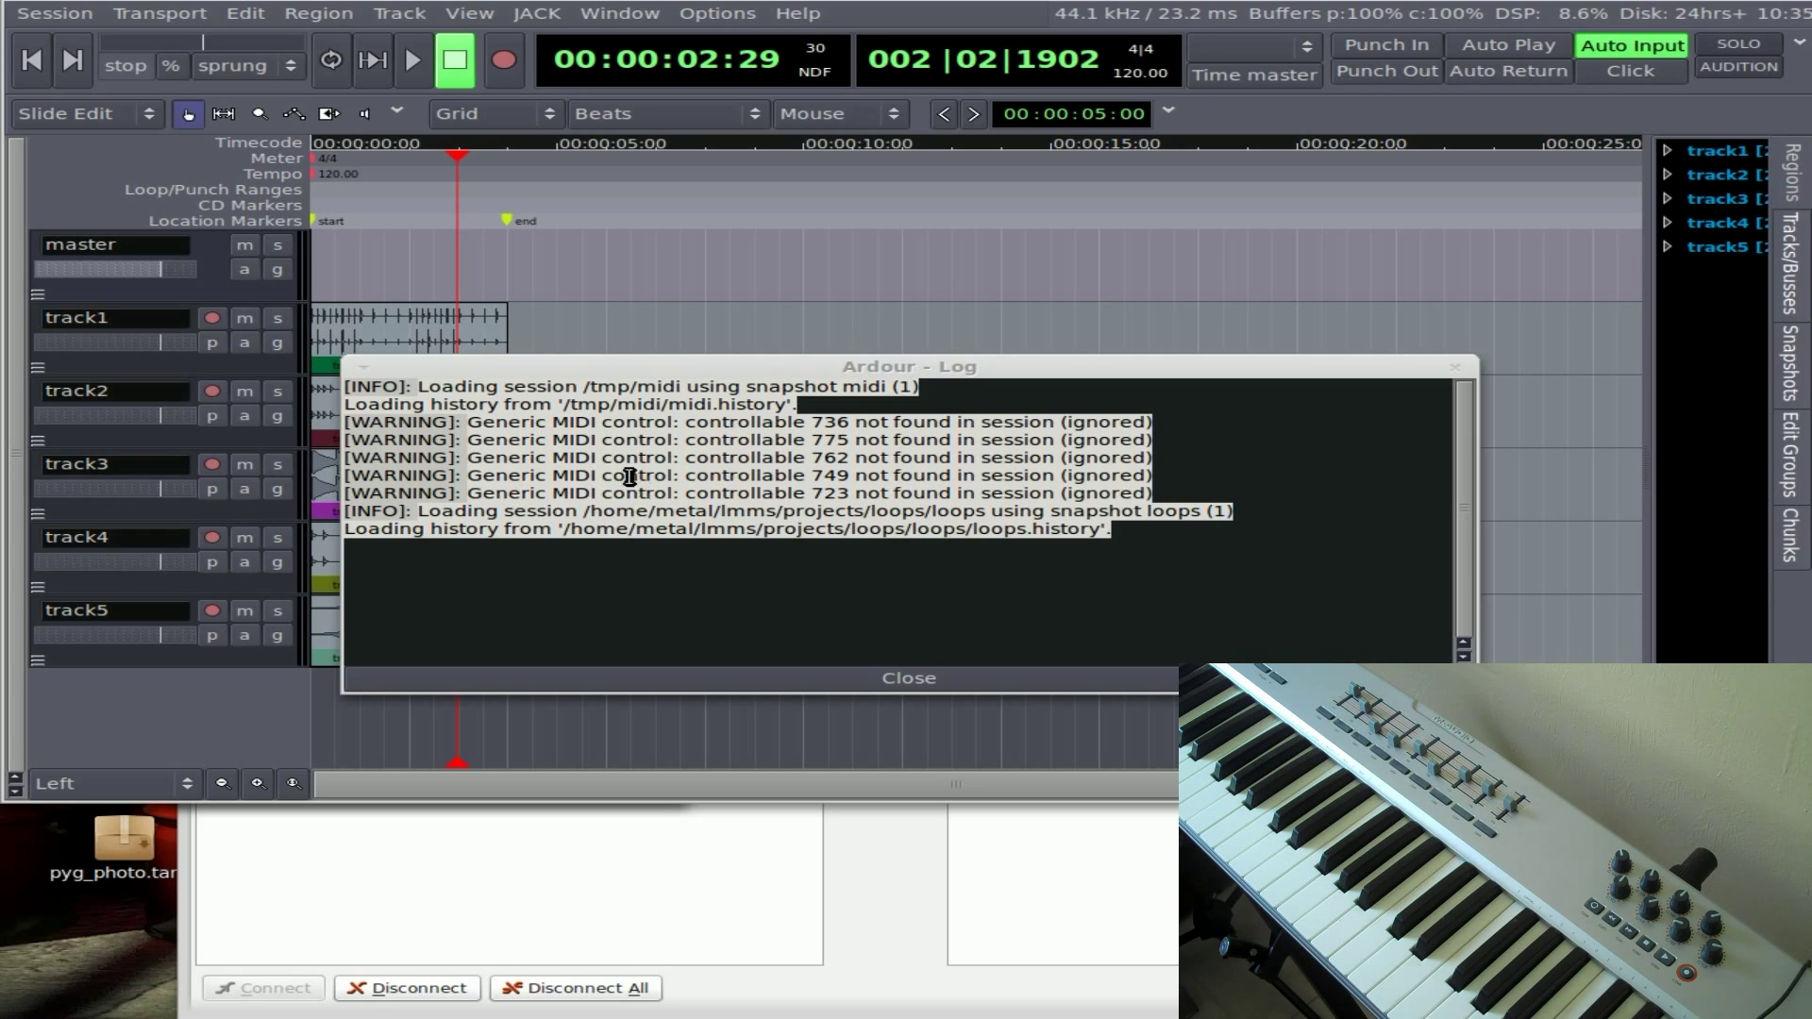
Select track1 and close the session loading log.
click(927, 891)
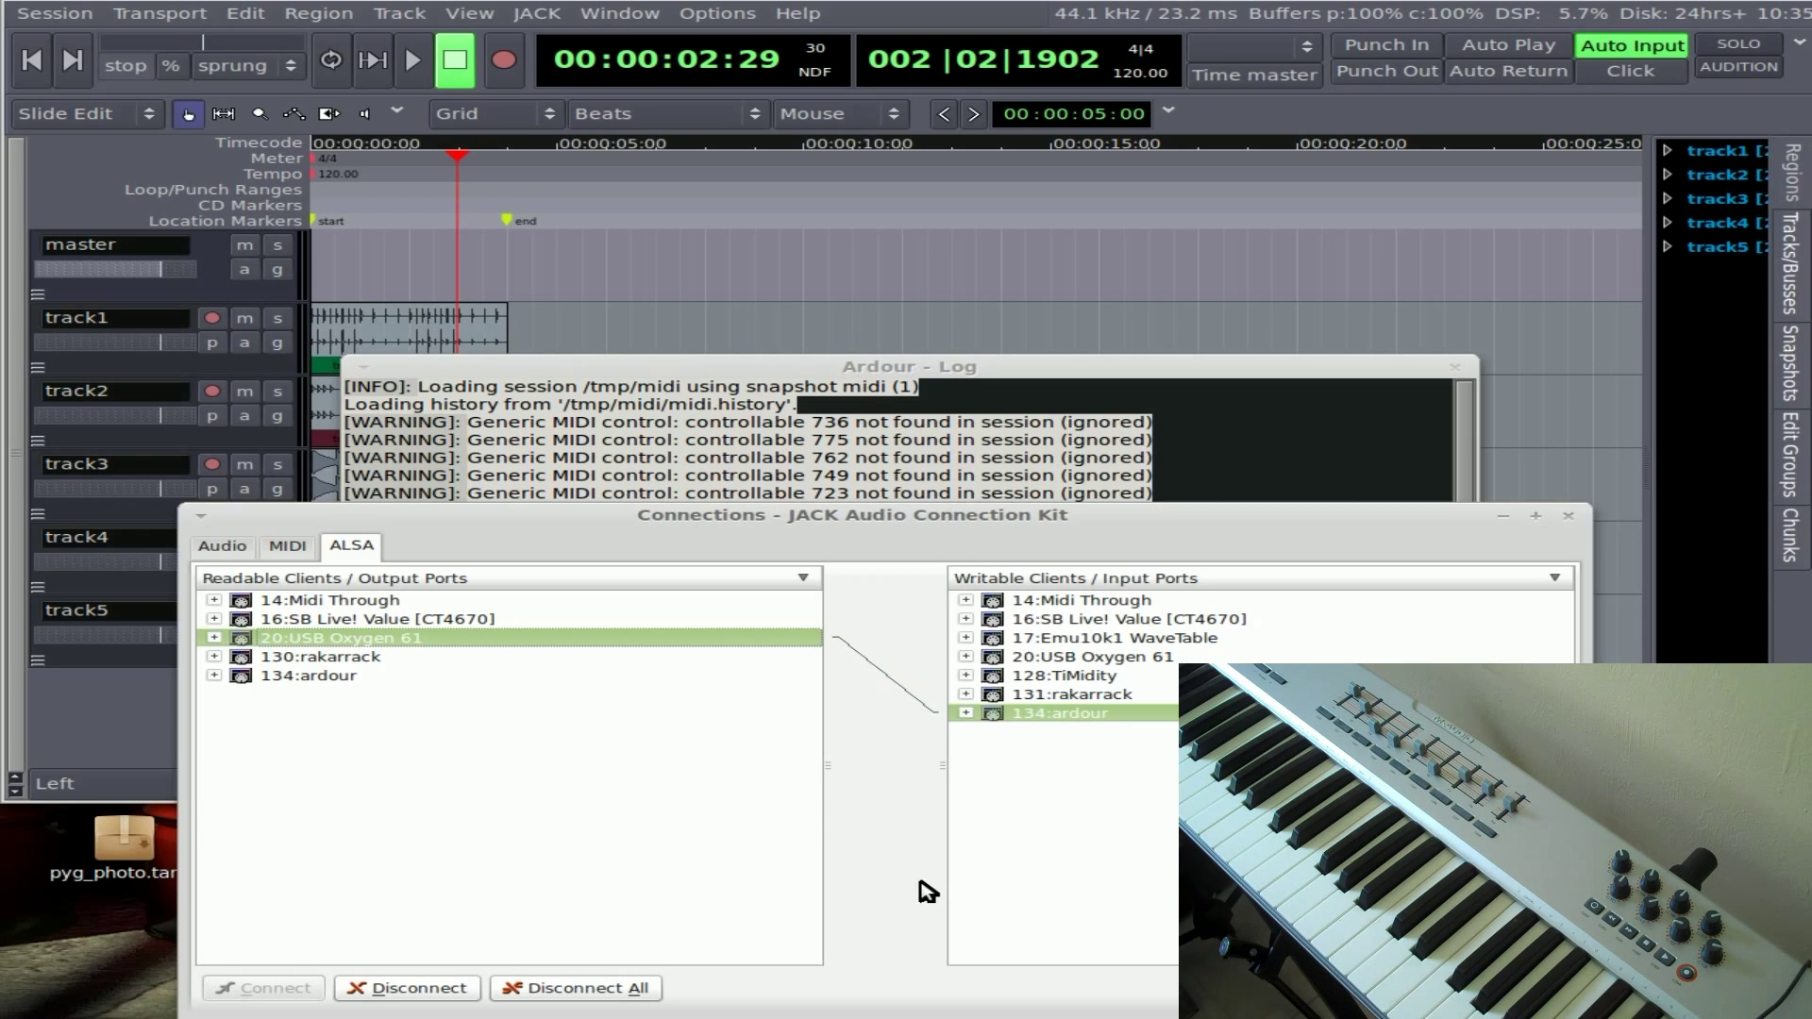
click(928, 377)
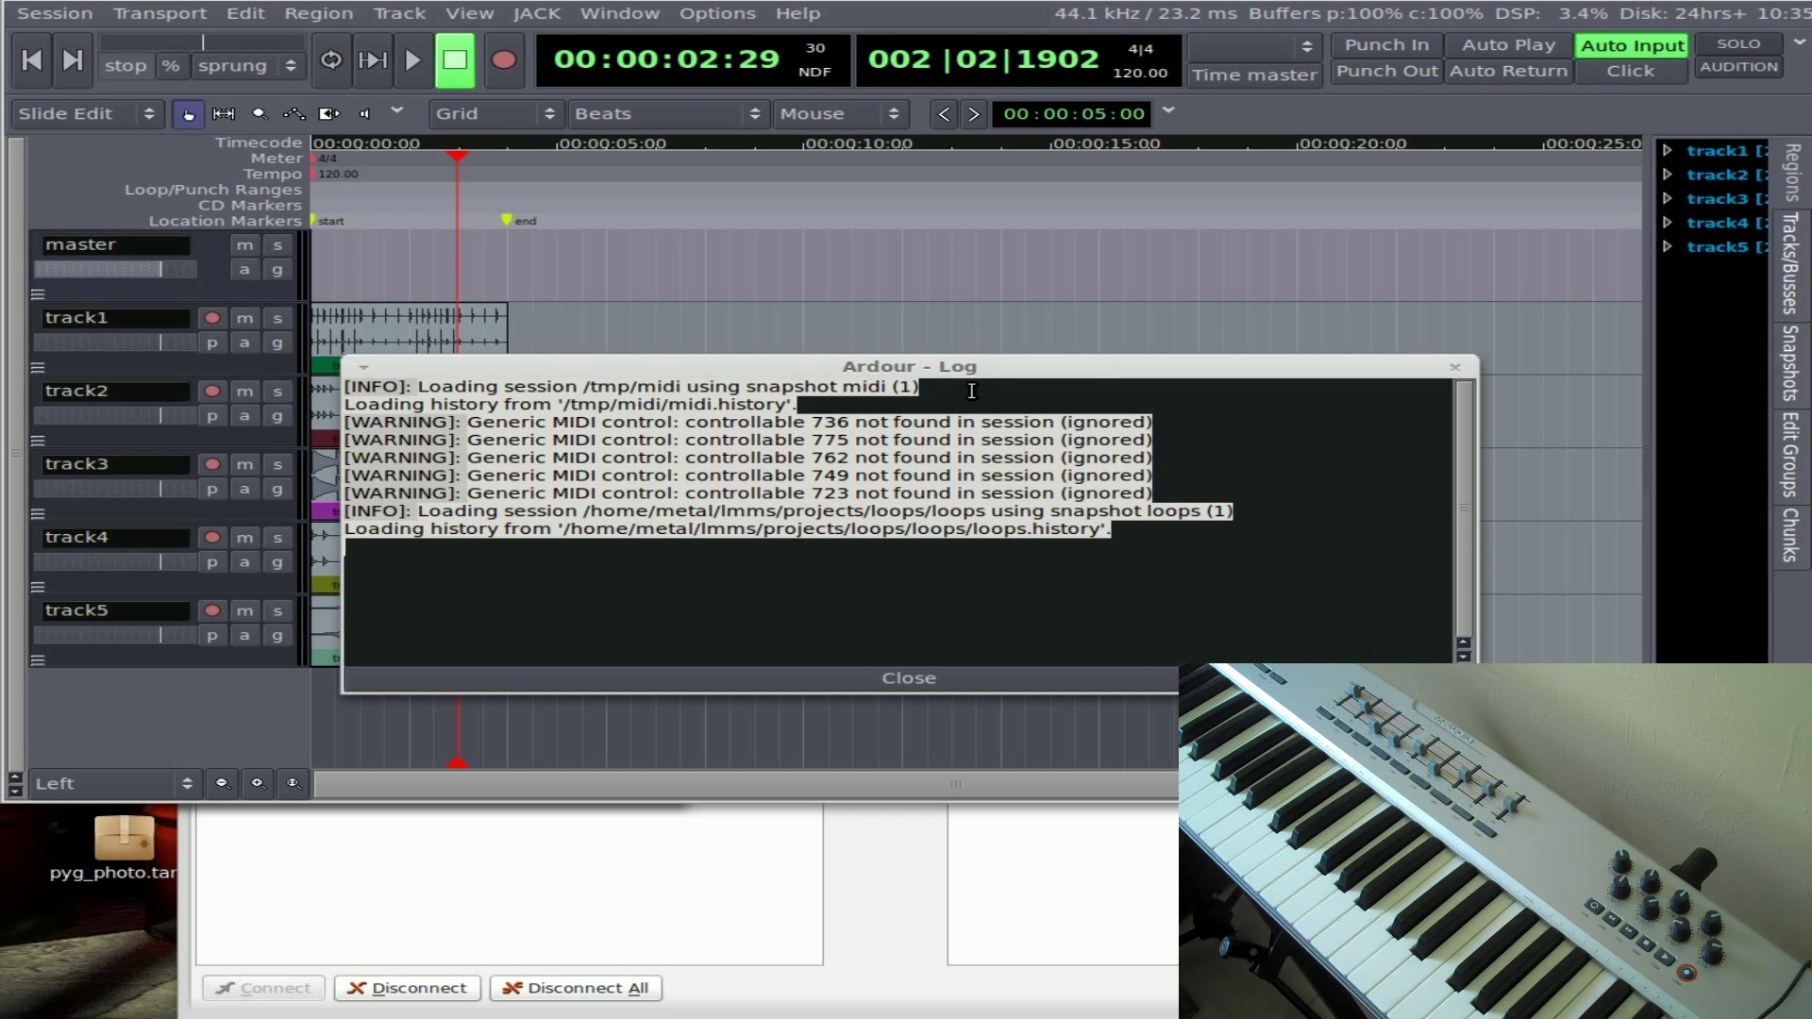
click(118, 349)
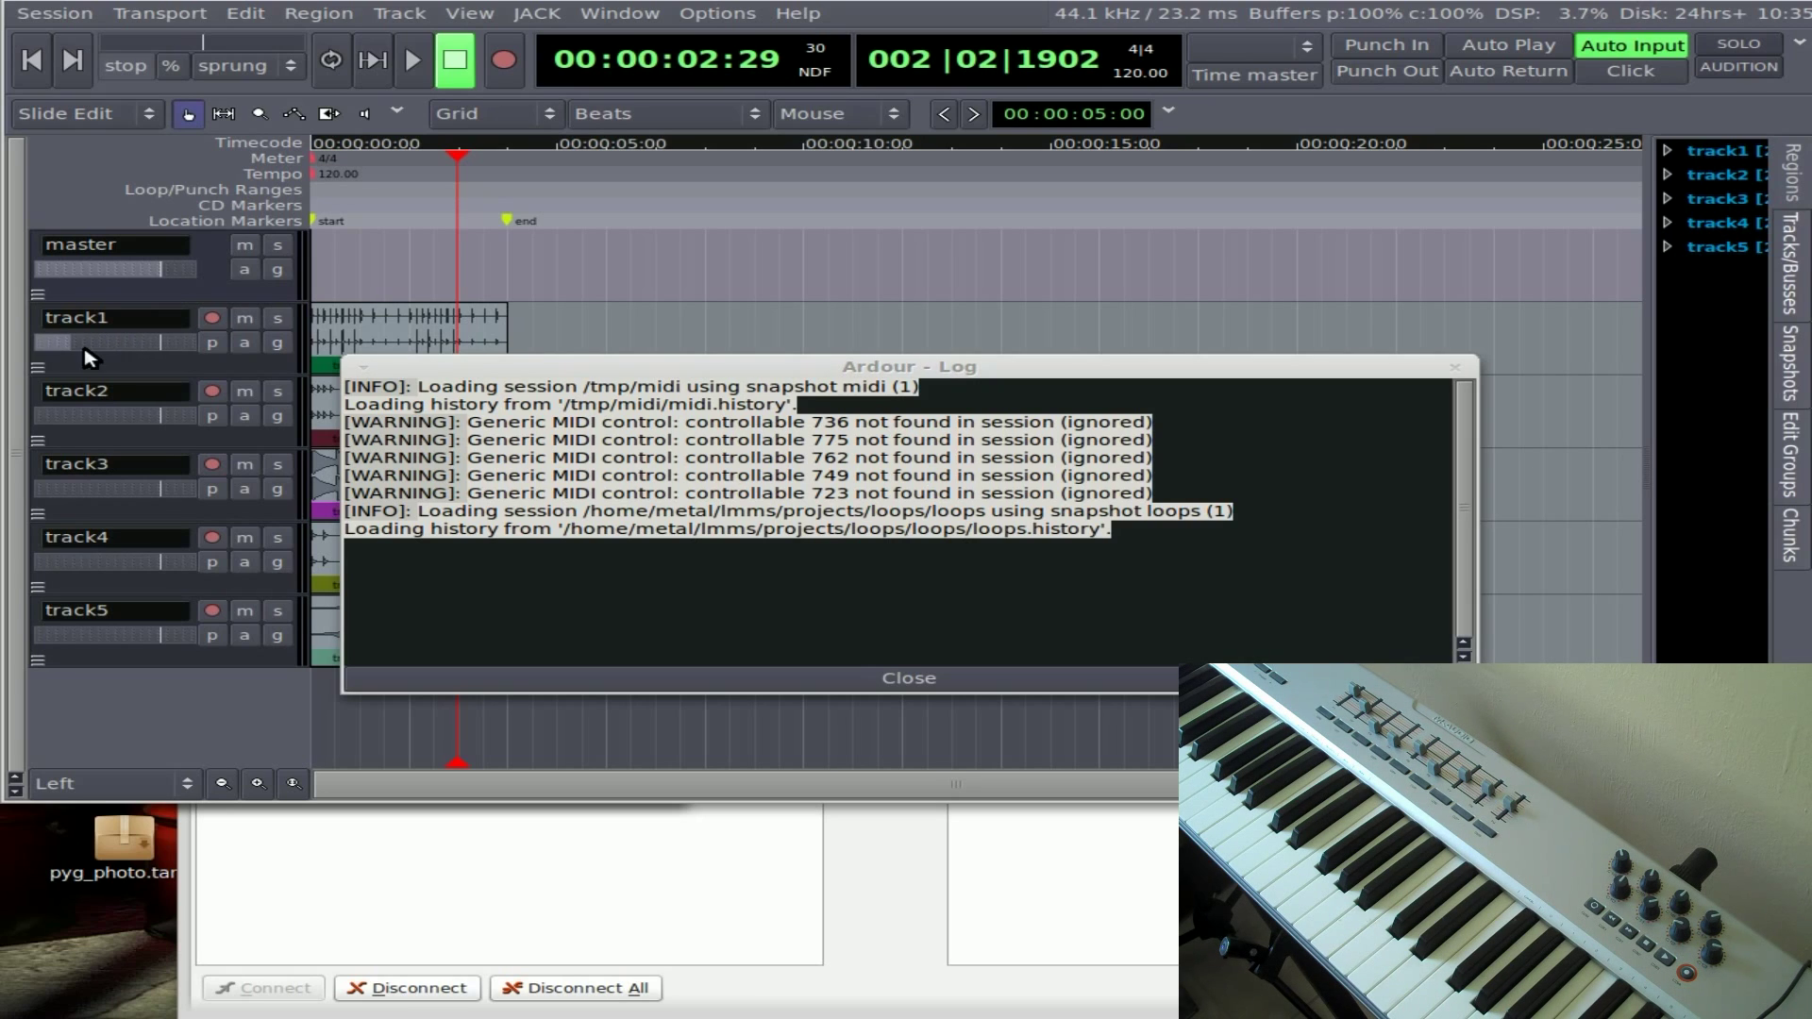
click(57, 353)
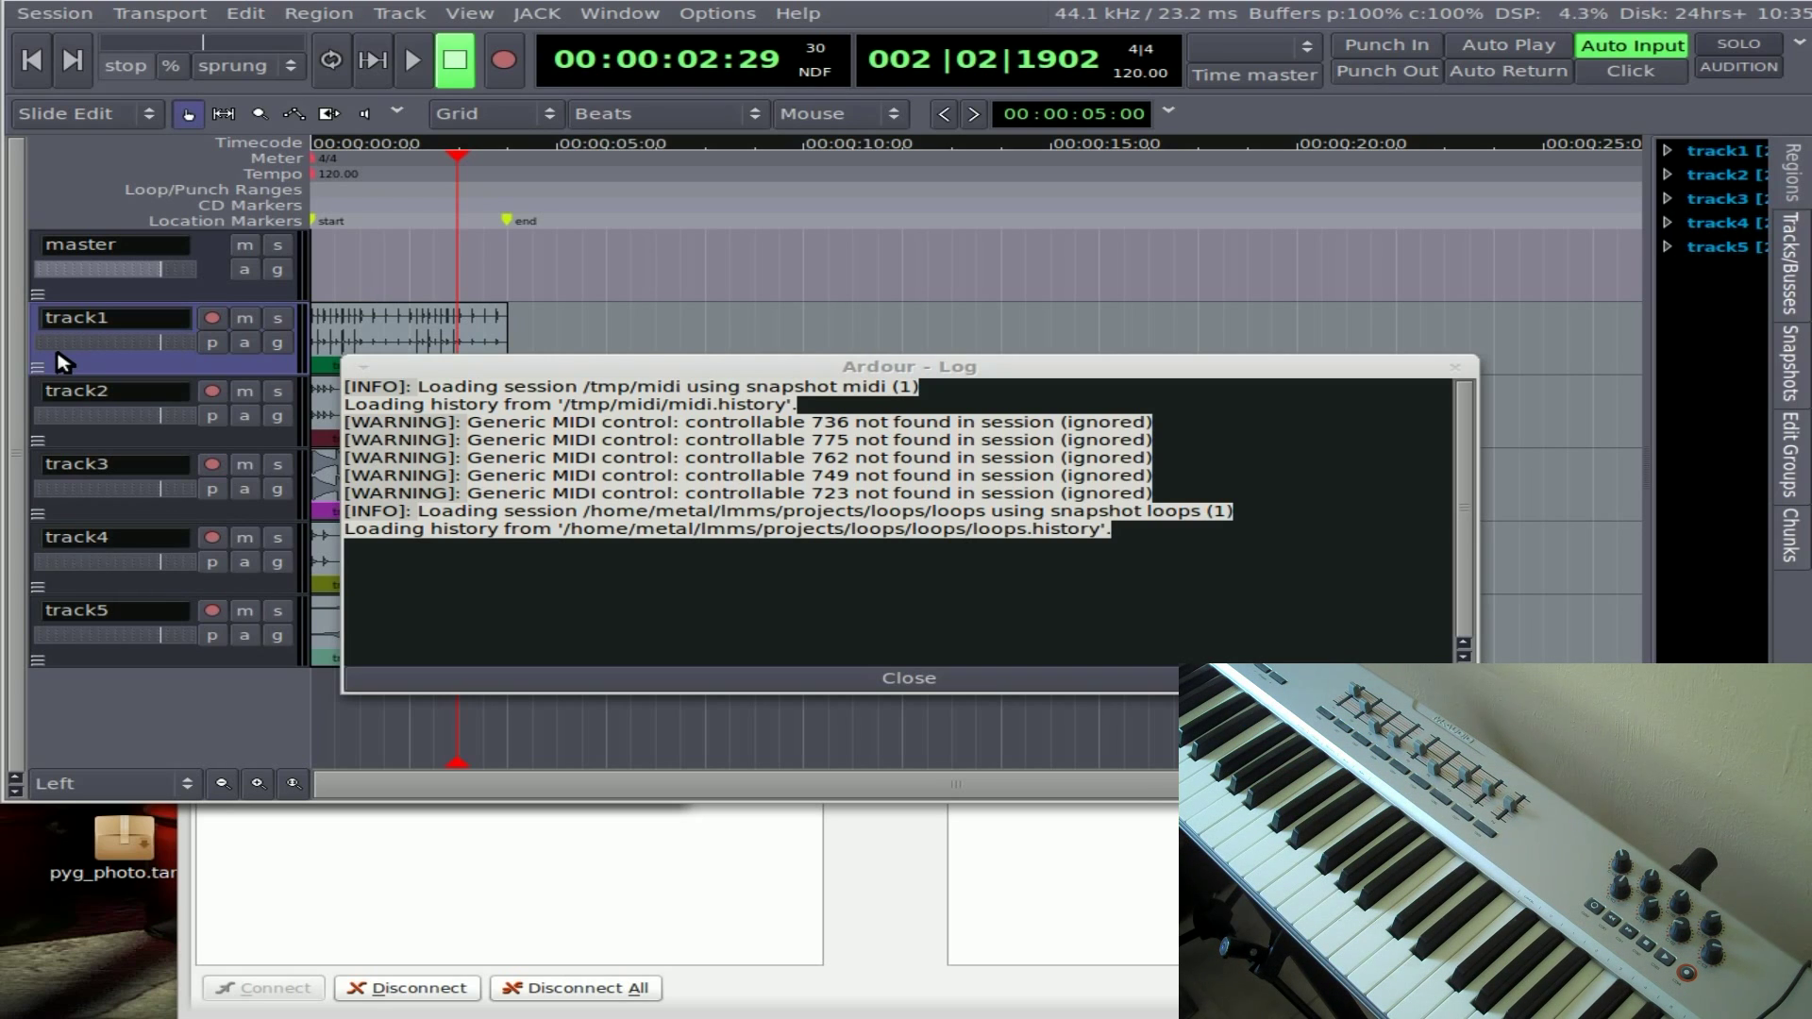
click(899, 678)
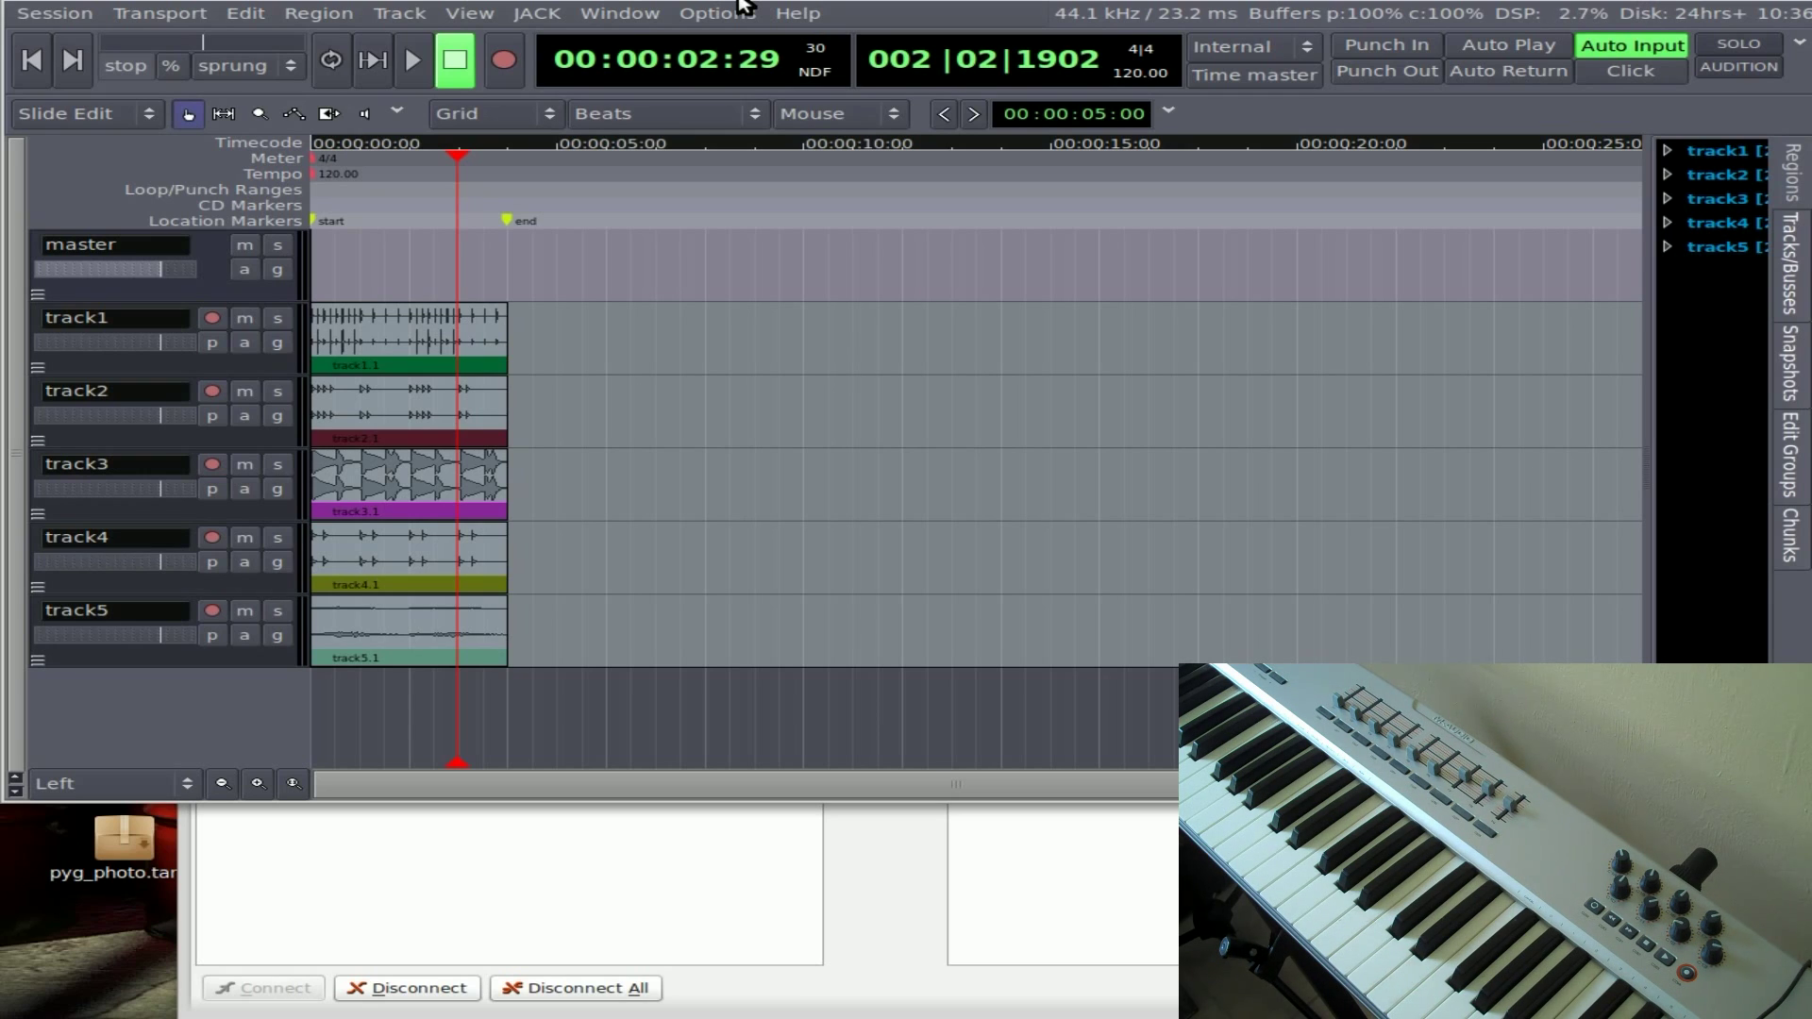
click(698, 14)
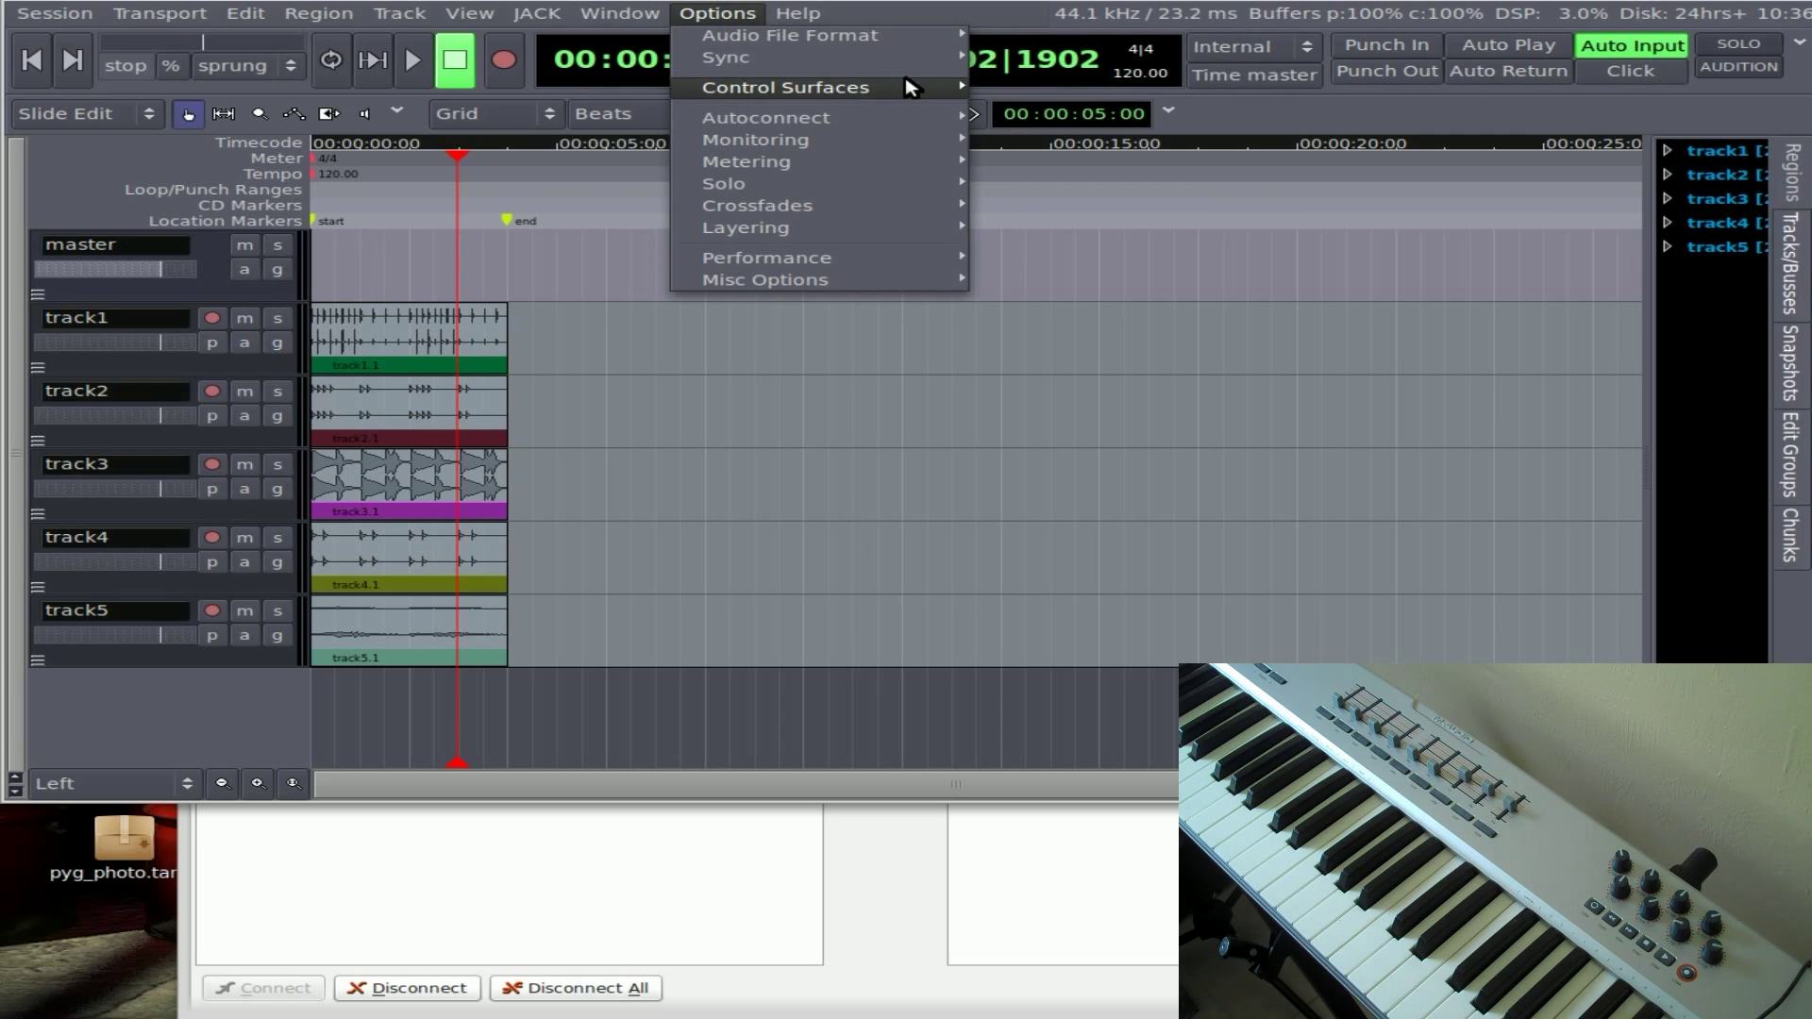
mouse_move(920, 88)
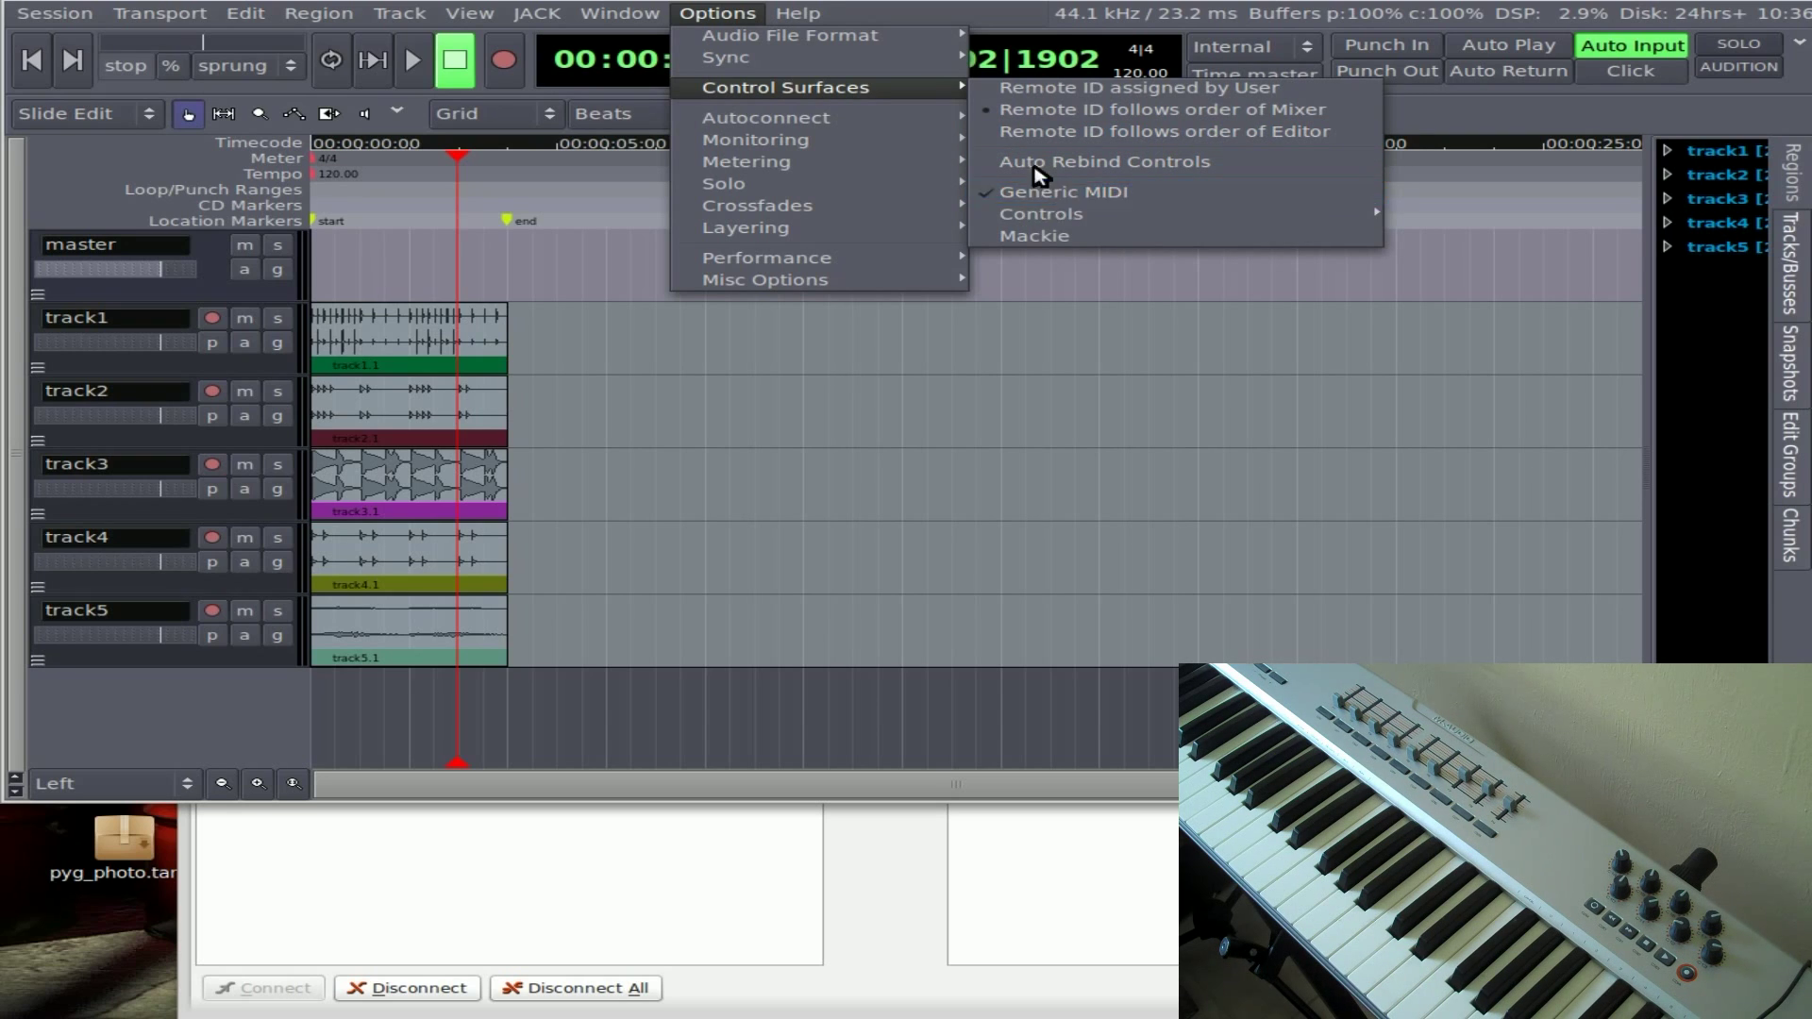
click(824, 3)
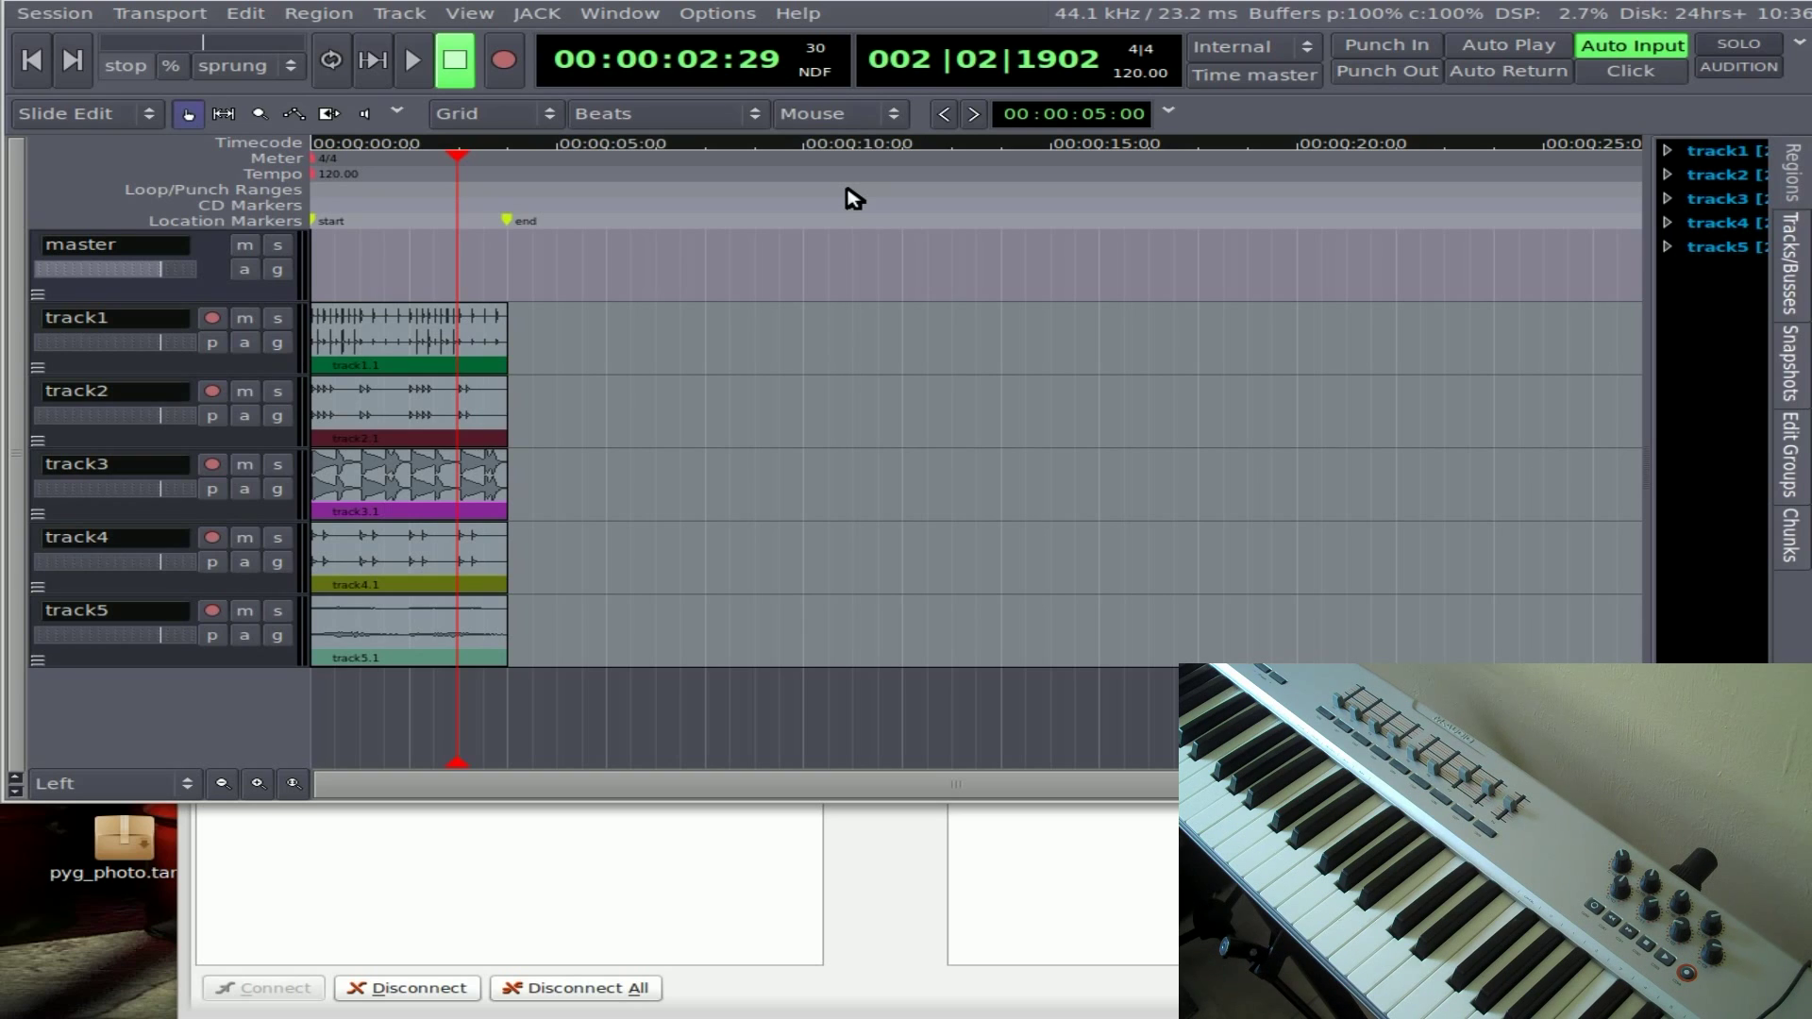
click(618, 17)
mouse_move(717, 15)
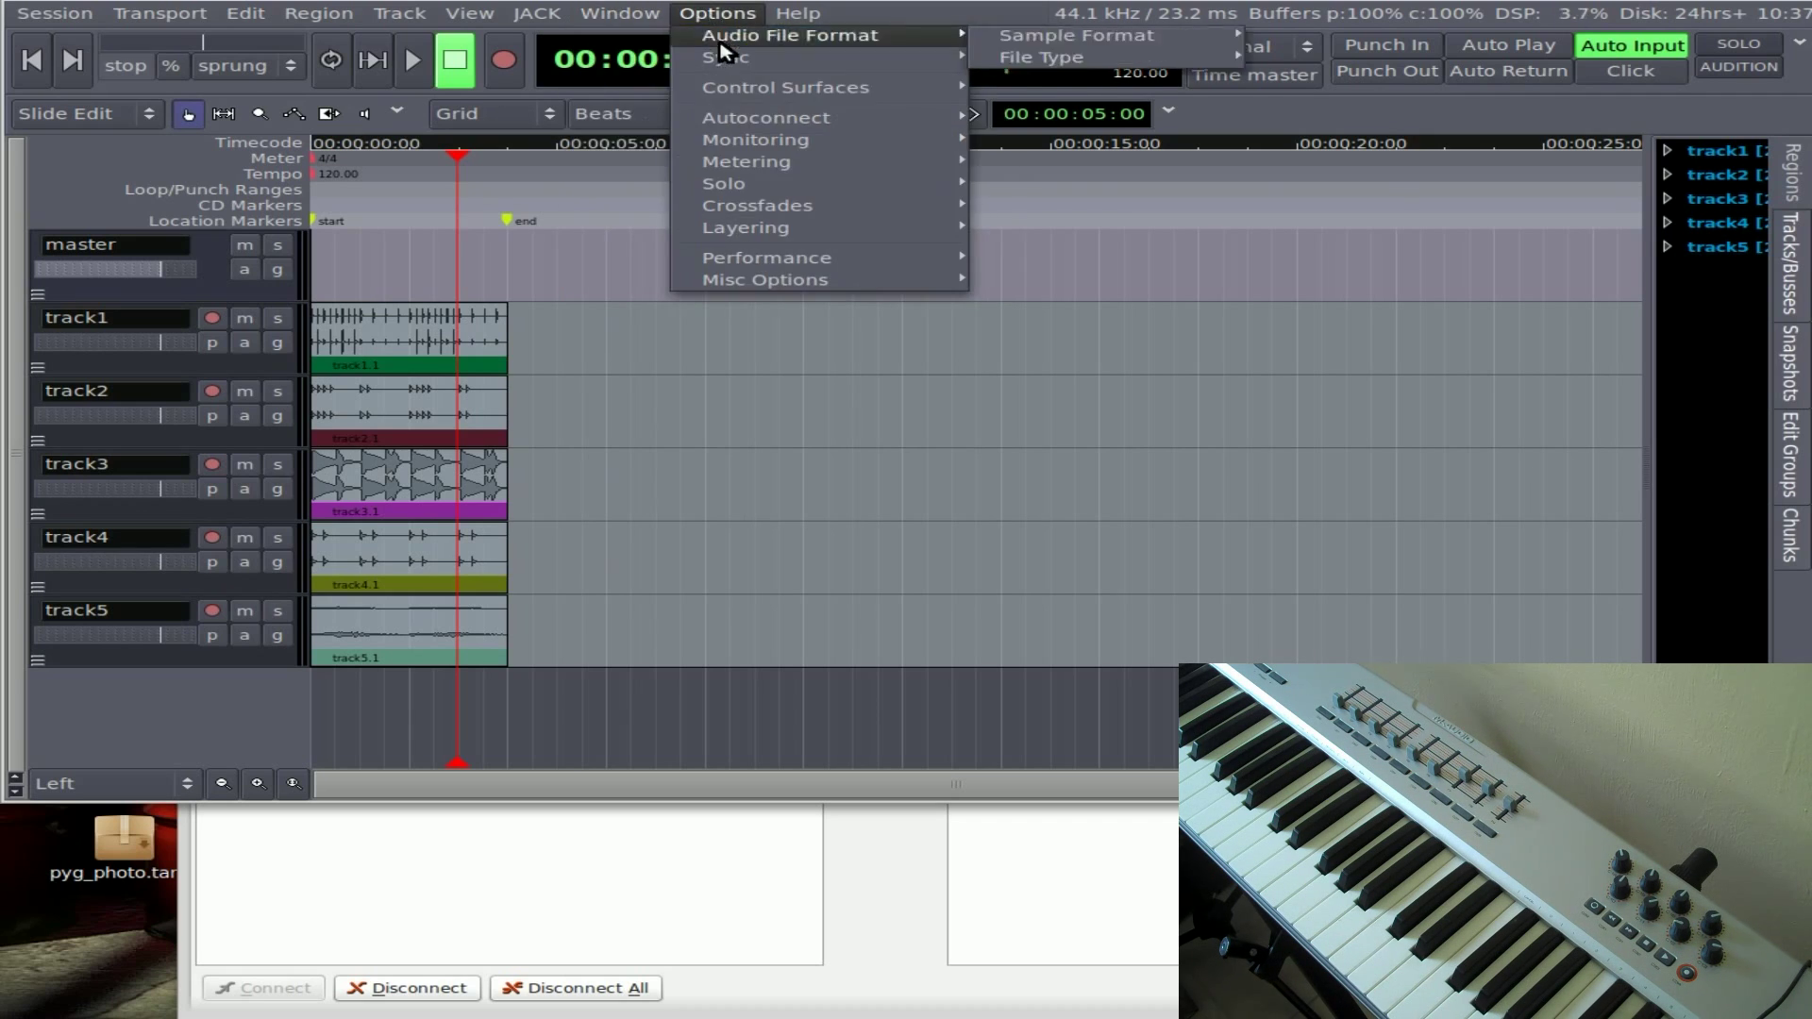
mouse_move(745, 87)
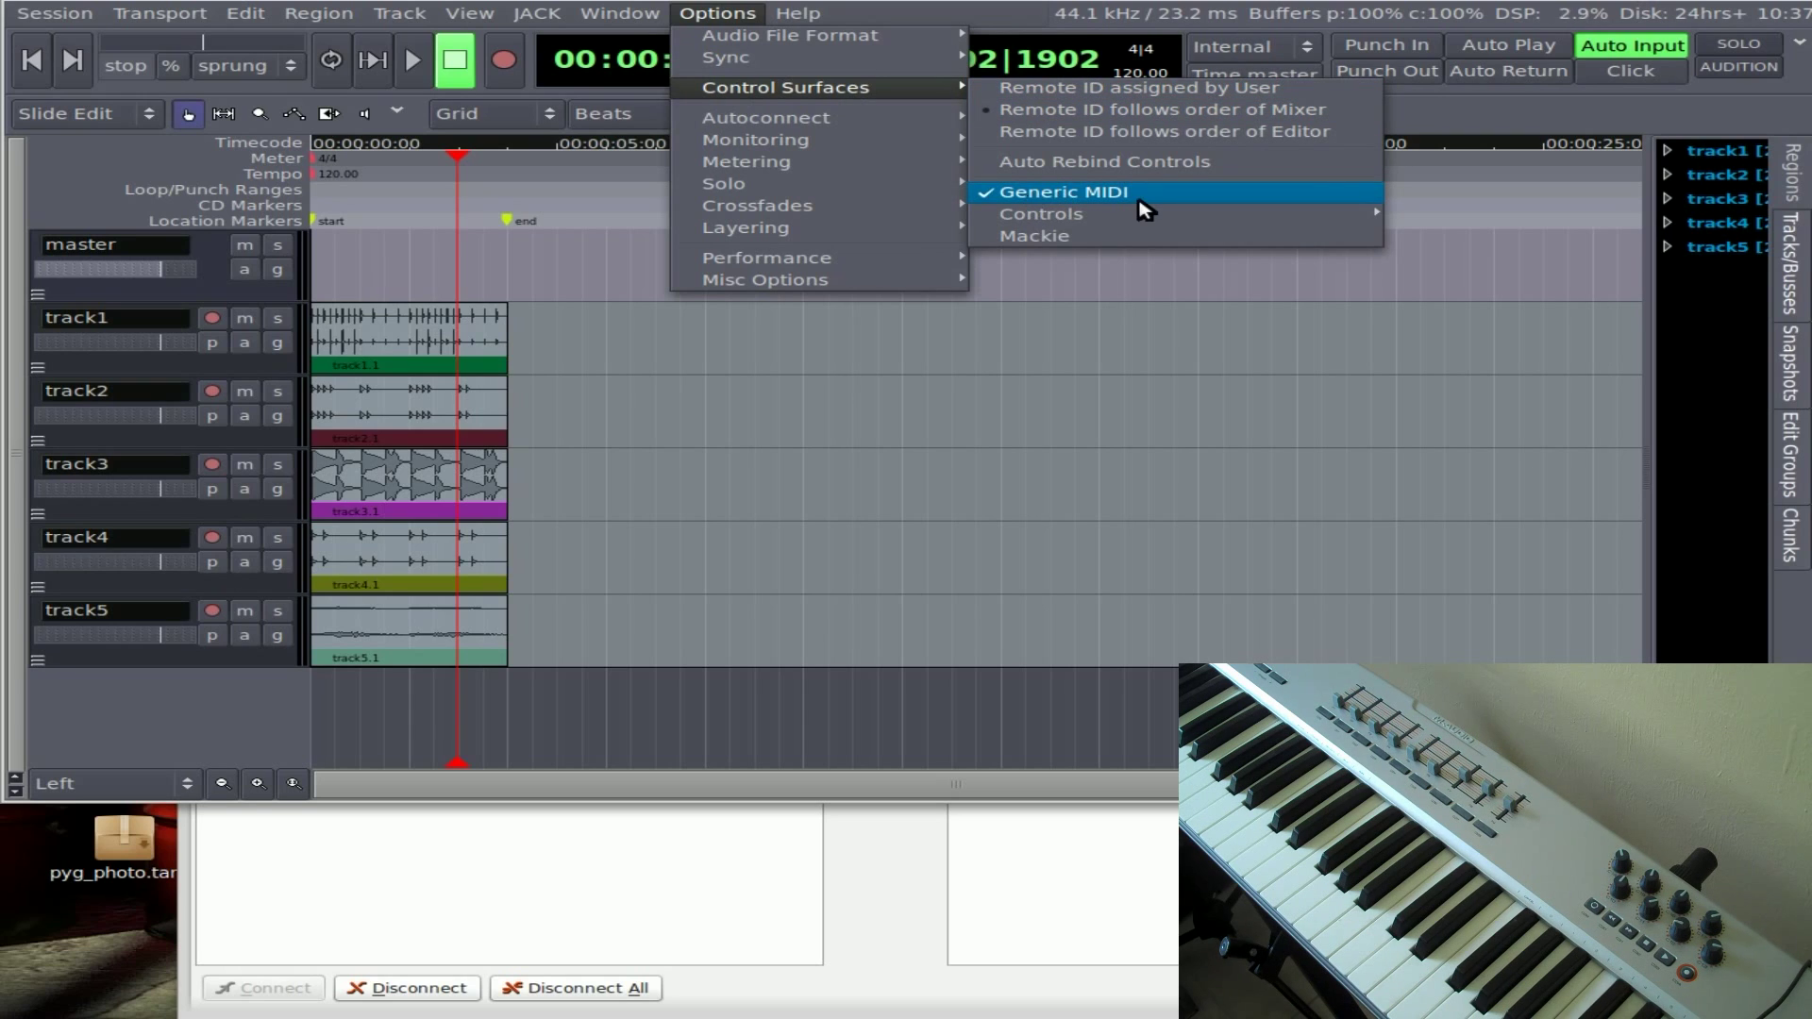
click(1110, 2)
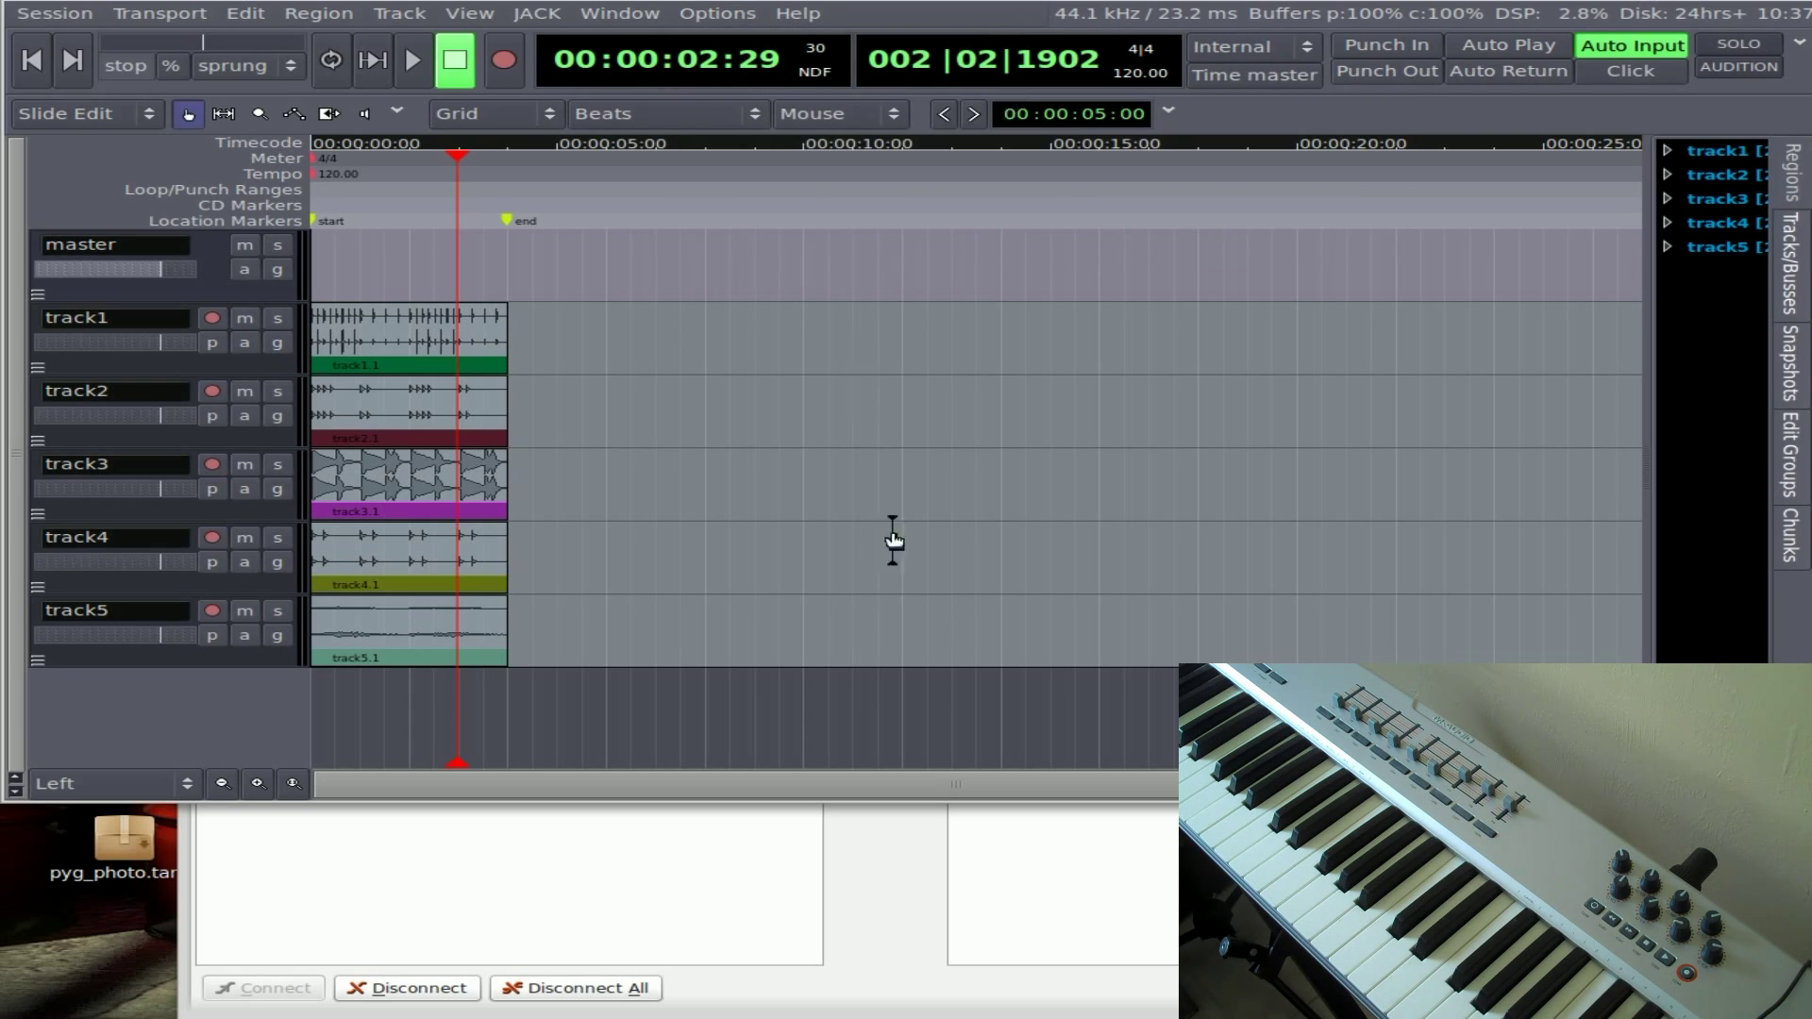
Check the JACK connections, then start looped playback of the loops session.
click(896, 860)
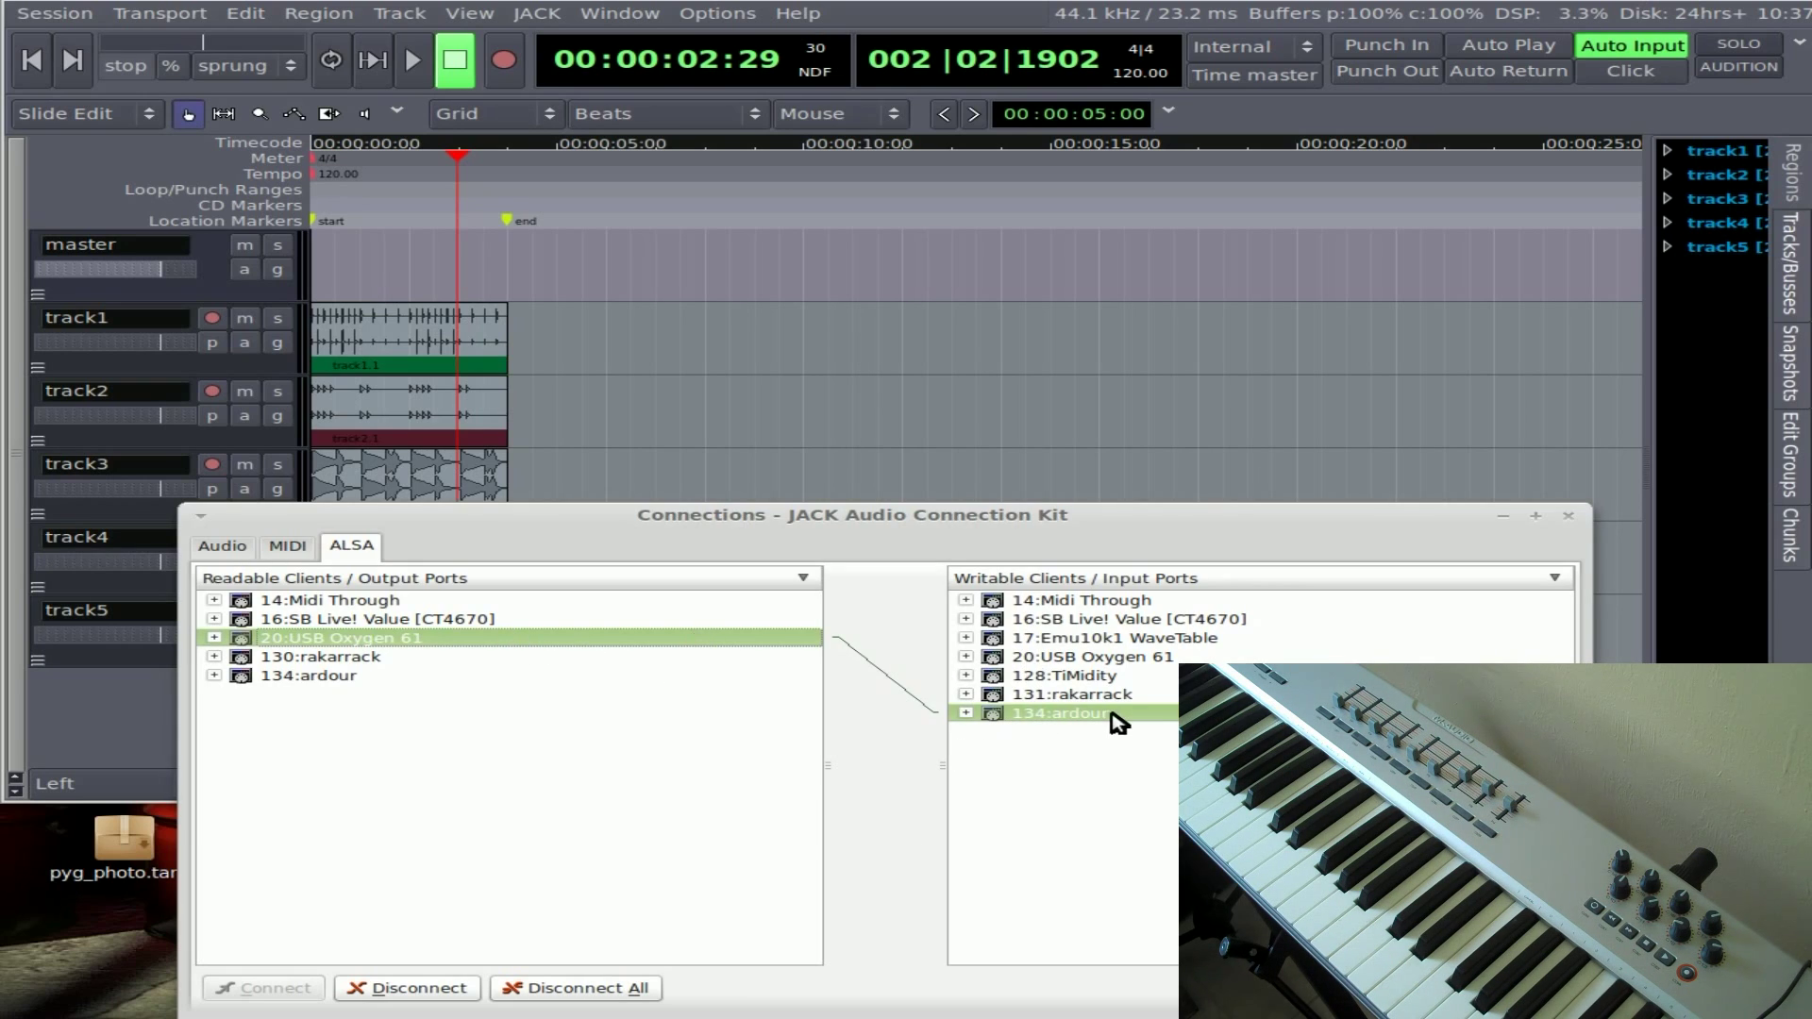
click(1029, 5)
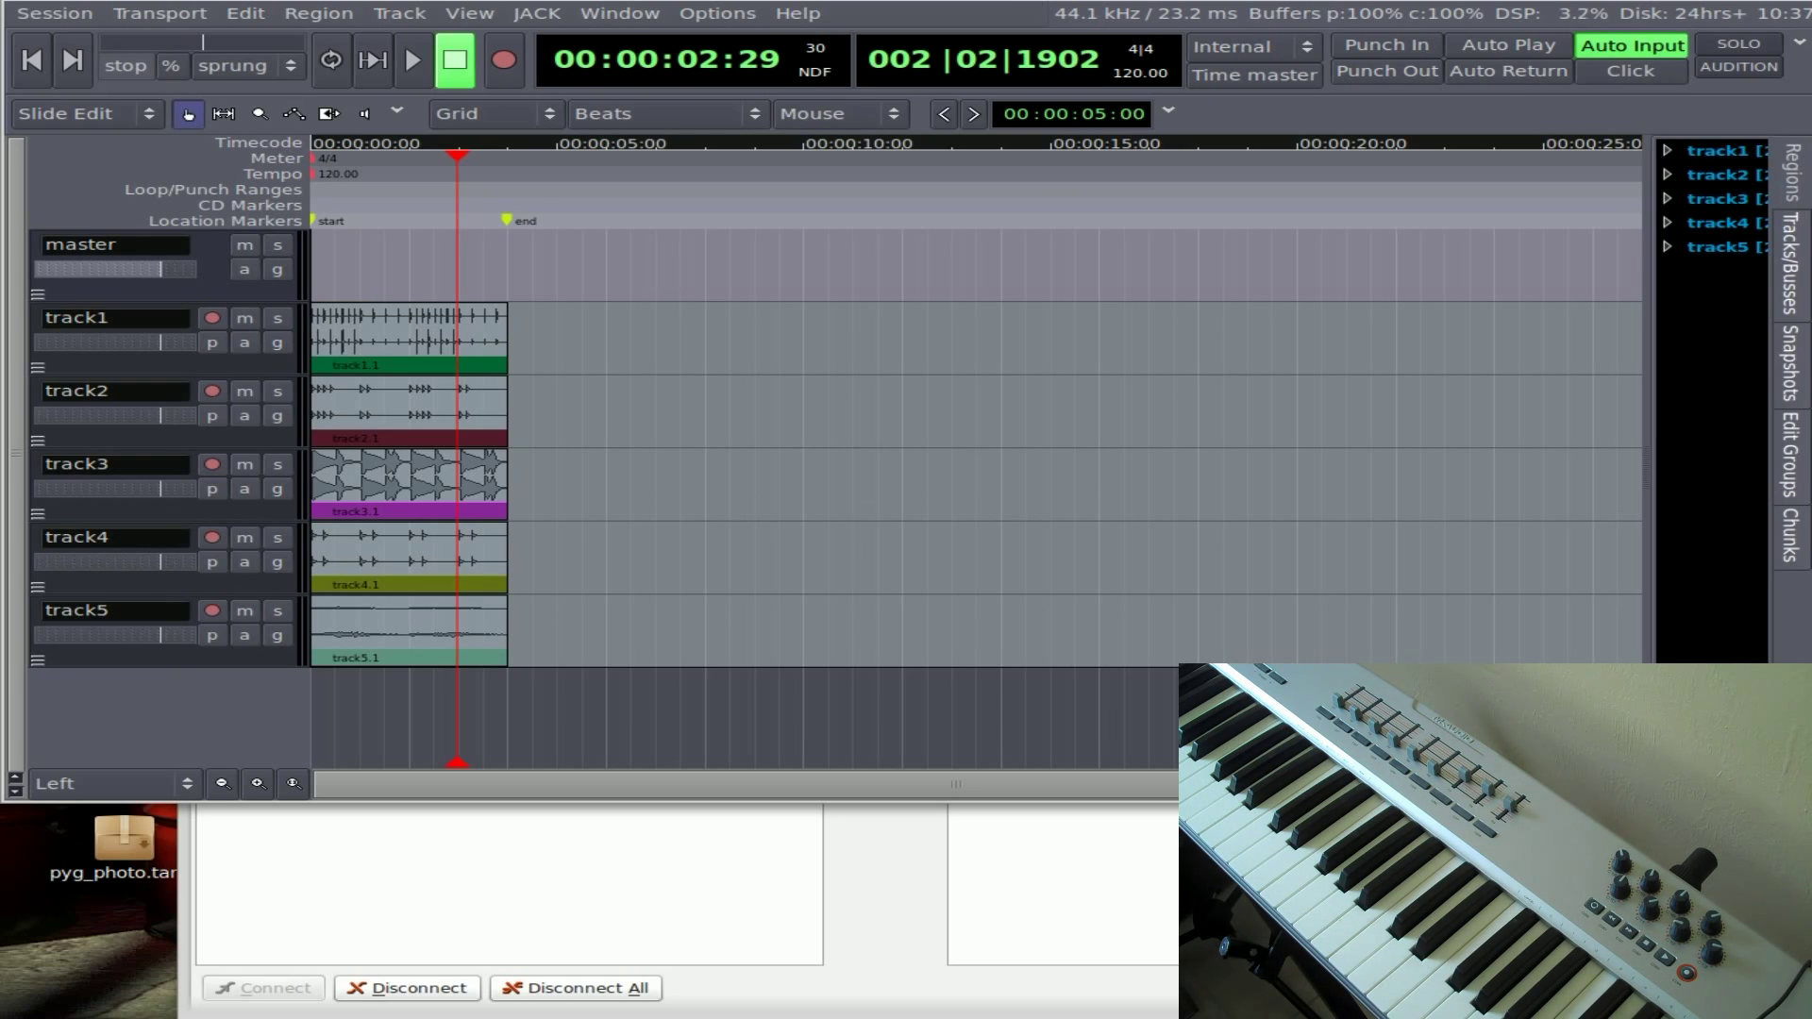
click(338, 72)
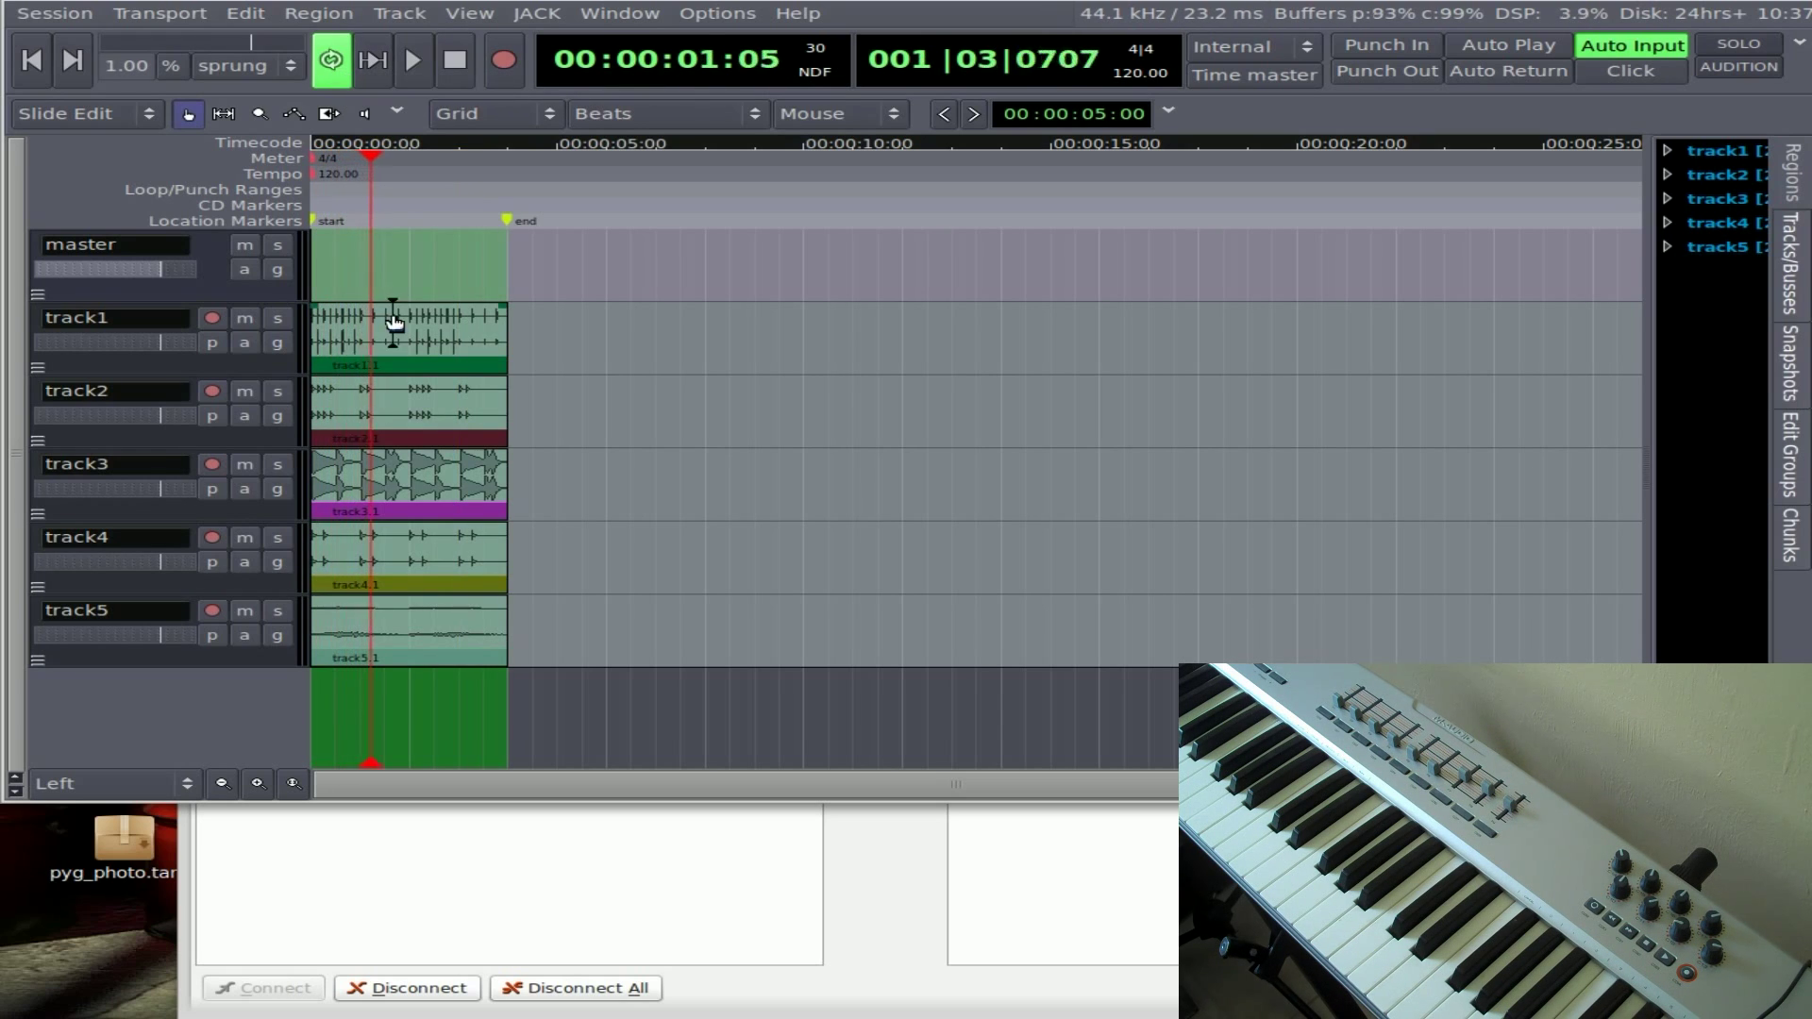